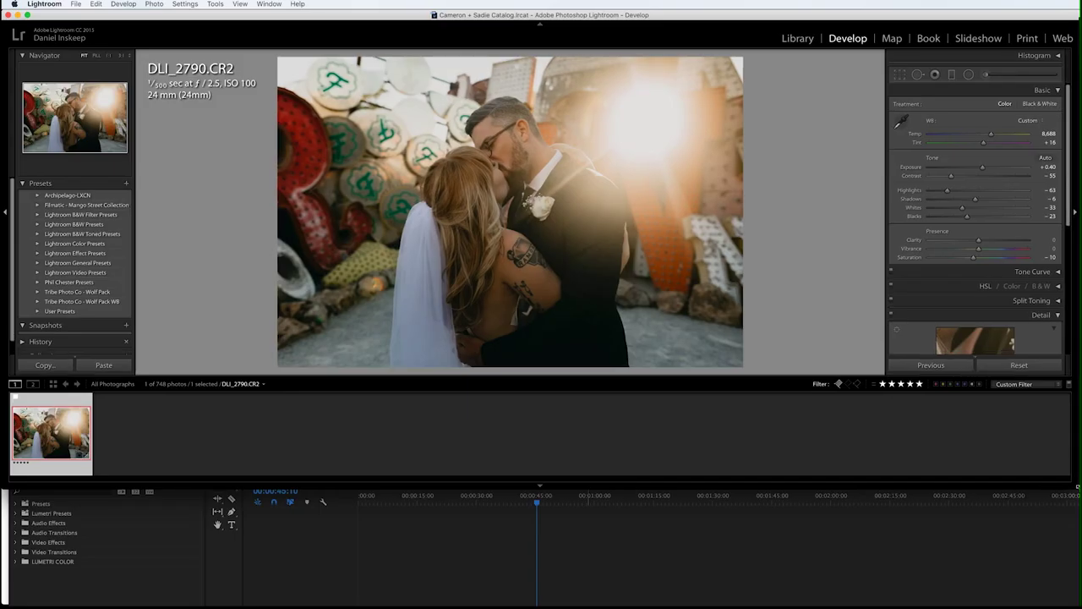
Try Edit In Sharpener Pro 3 Output Sharpener, then open Export One File for DLI_2790.CR2
right_click(77, 412)
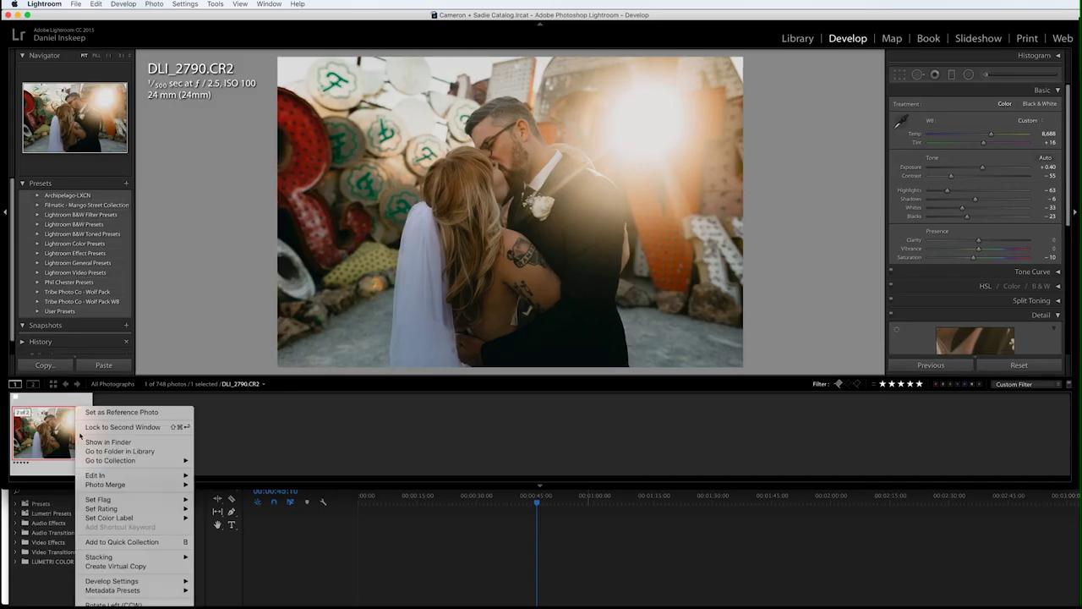
mouse_move(112, 478)
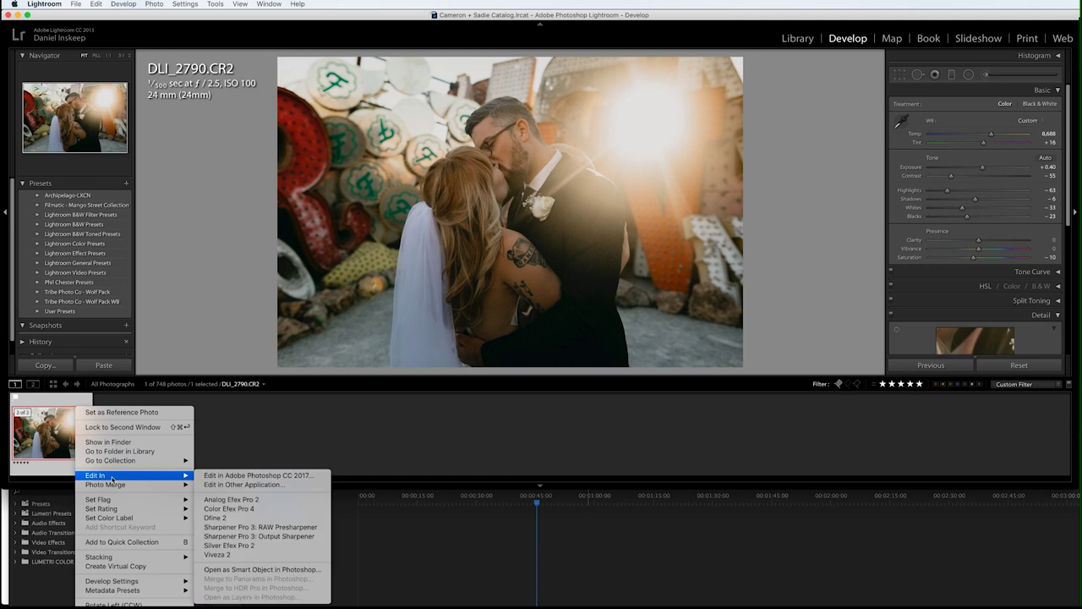
left_click(239, 536)
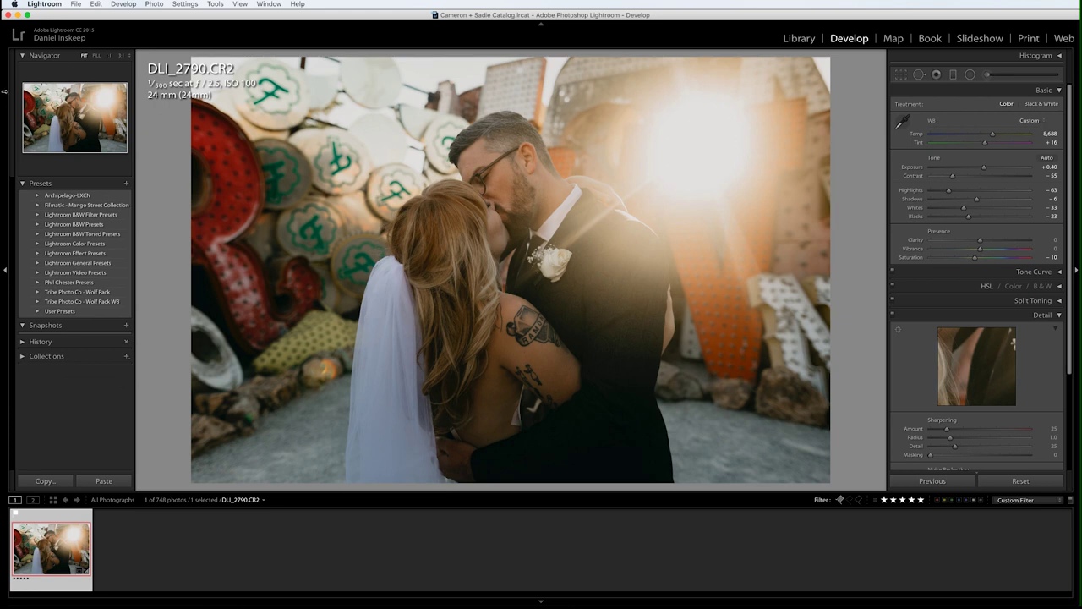
left_click(75, 3)
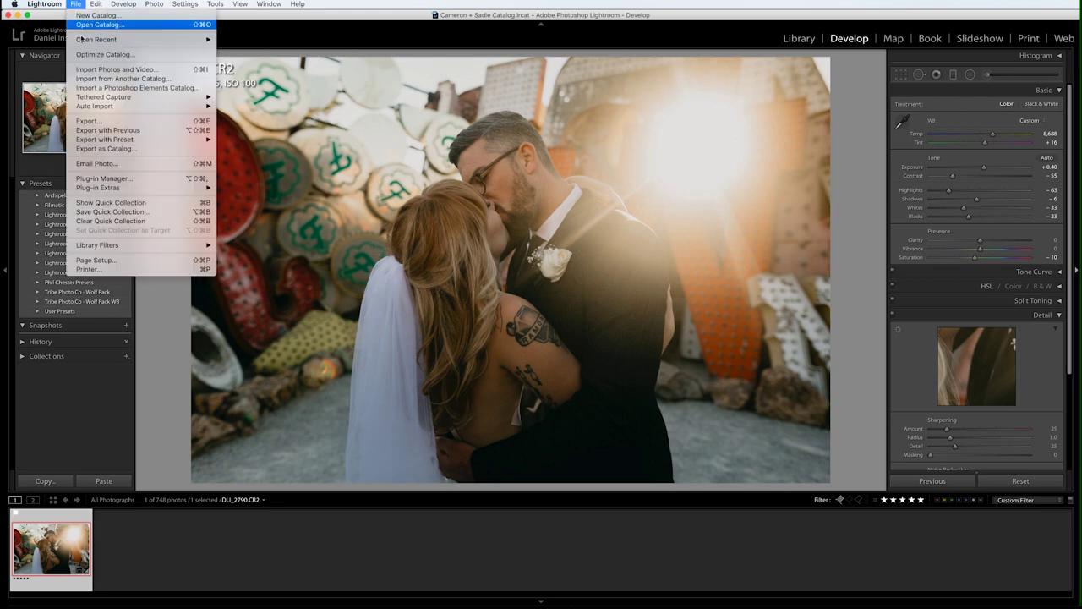
left_click(98, 124)
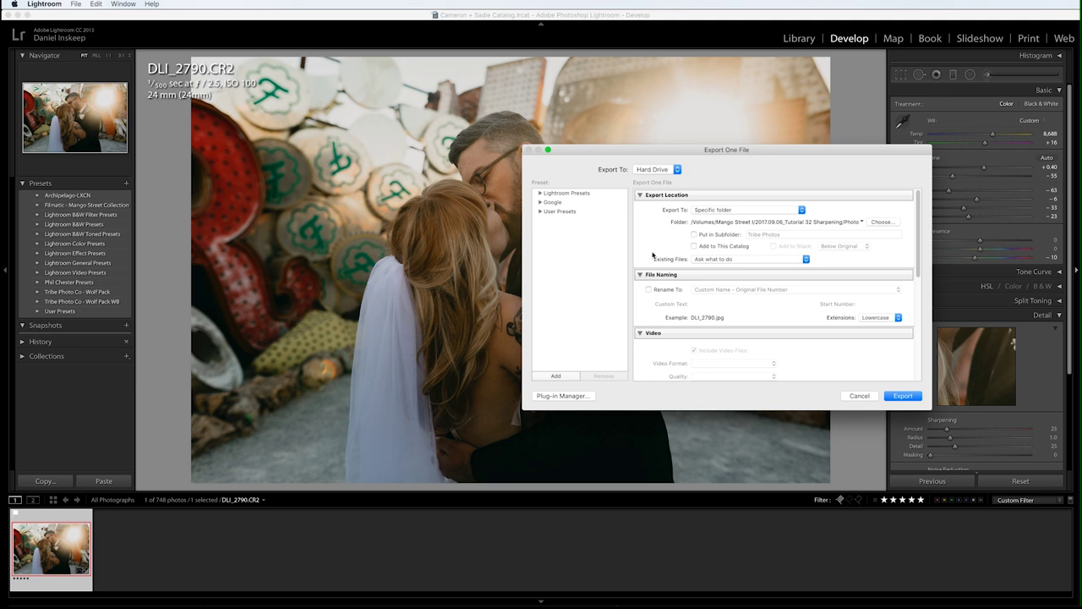
left_click(694, 245)
left_click(649, 289)
type("sadie-cameron")
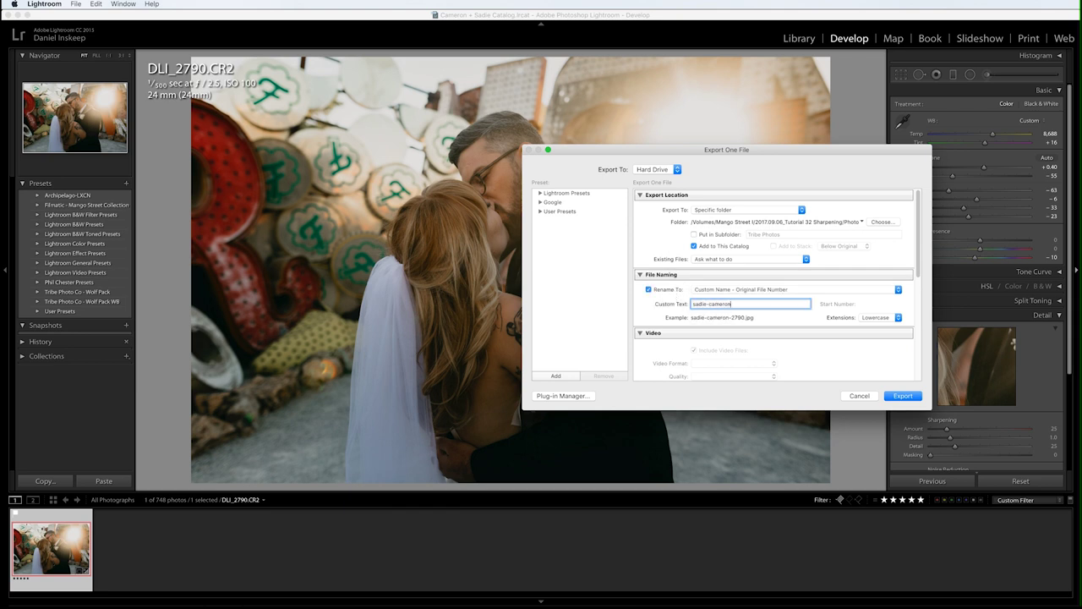
scroll(741, 350, "down", 5)
Set the export to TIFF in sRGB, resized to fit 2000 px
left_click(740, 318)
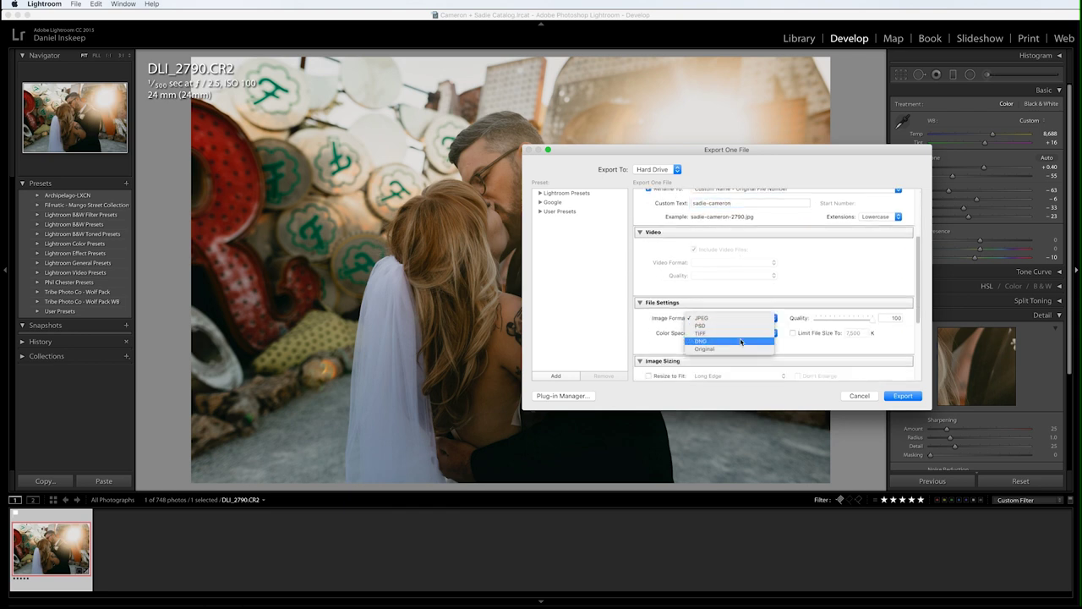
left_click(741, 330)
left_click(749, 325)
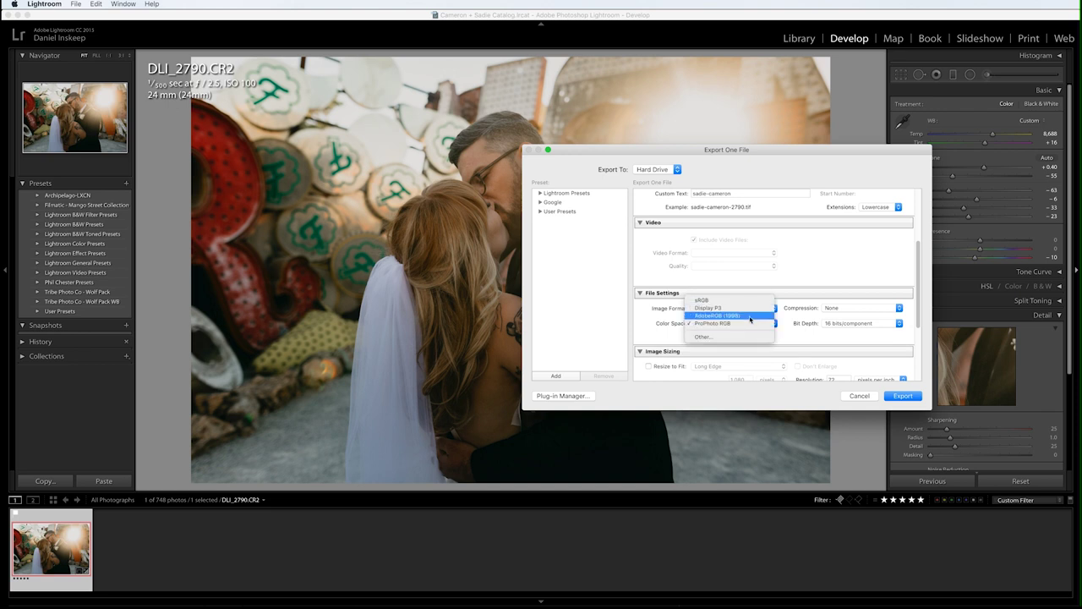
left_click(750, 301)
scroll(750, 304, "down", 2)
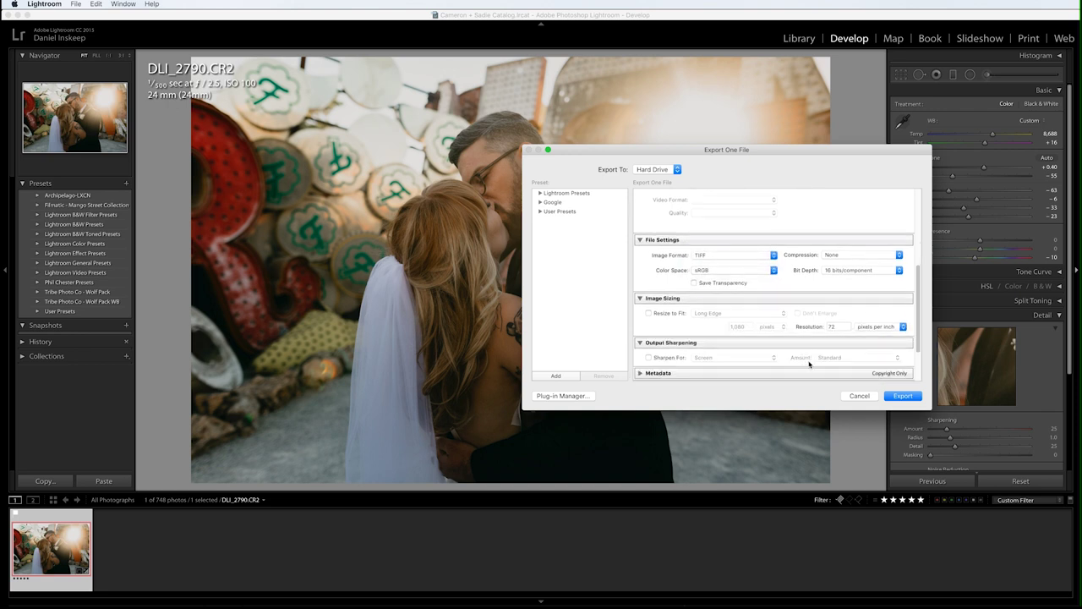
left_click(663, 313)
double_click(737, 327)
type("2000")
key("Tab")
Set post-processing to open the export in Nik Collection's Sharpener Pro 3 Output Sharpening
scroll(650, 333, "down", 1)
scroll(650, 340, "down", 1)
left_click(650, 340)
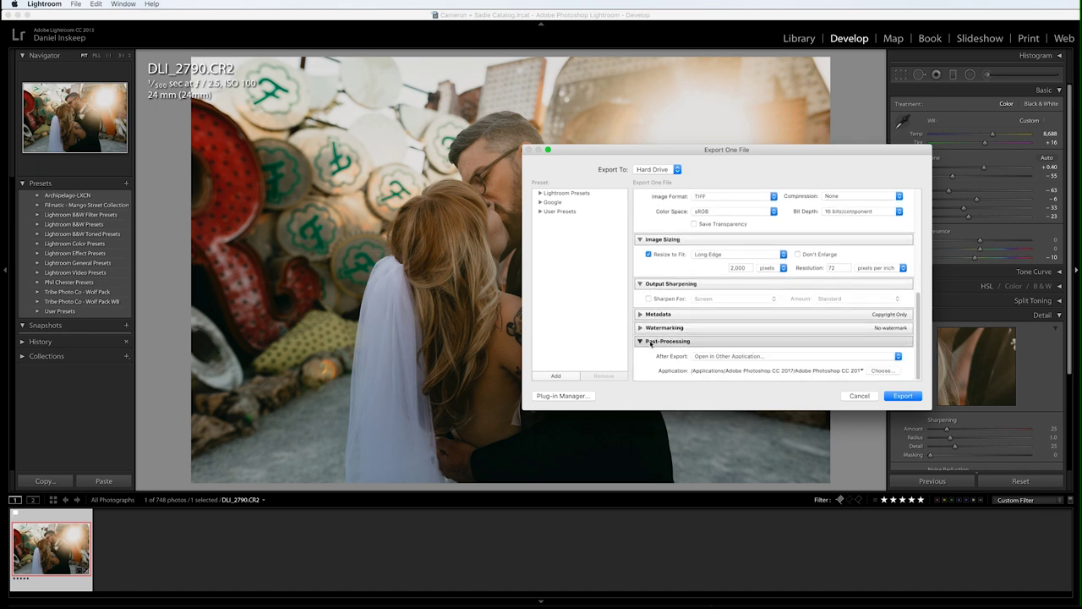
left_click(734, 356)
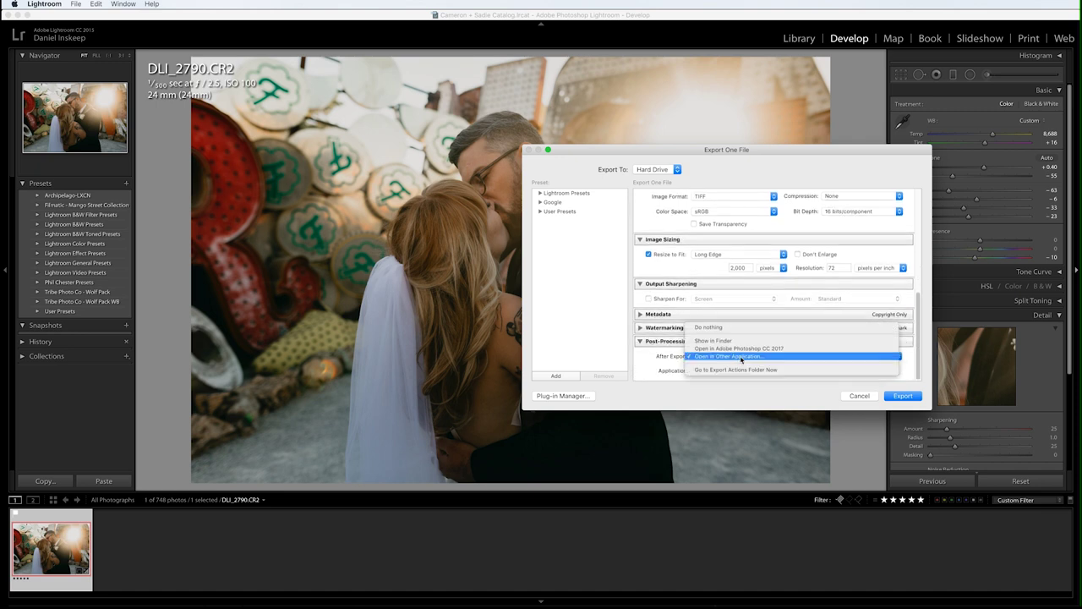
left_click(756, 375)
left_click(881, 370)
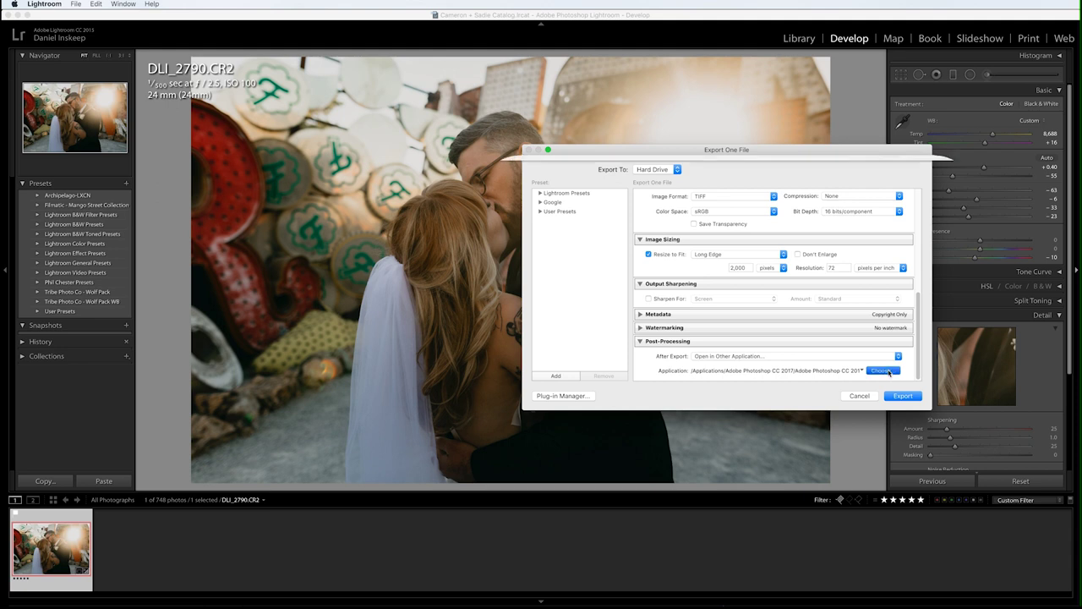
key("super+Up")
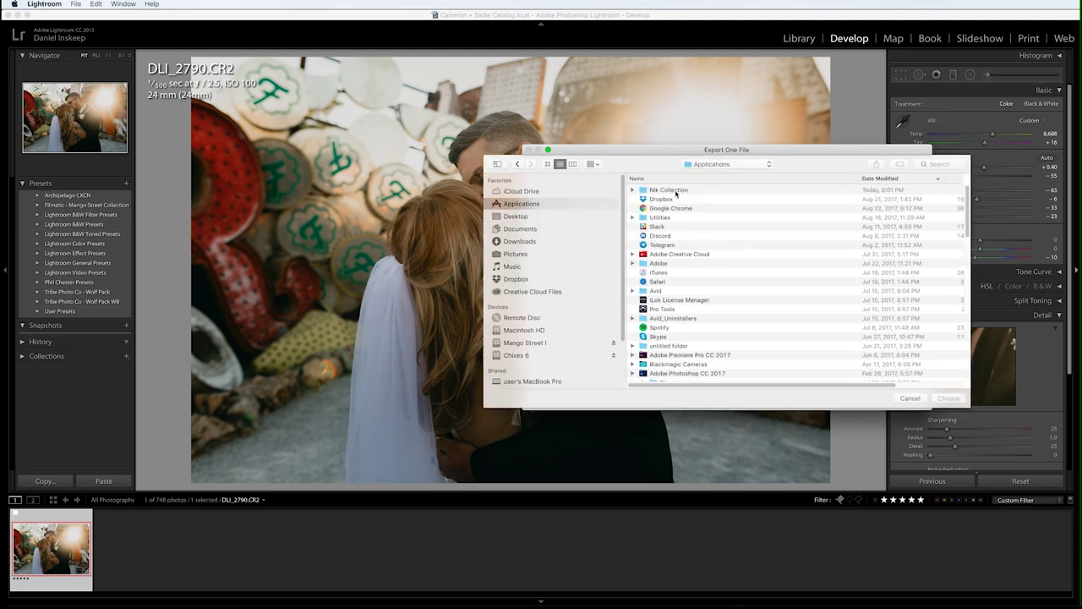
double_click(676, 192)
left_click(675, 208)
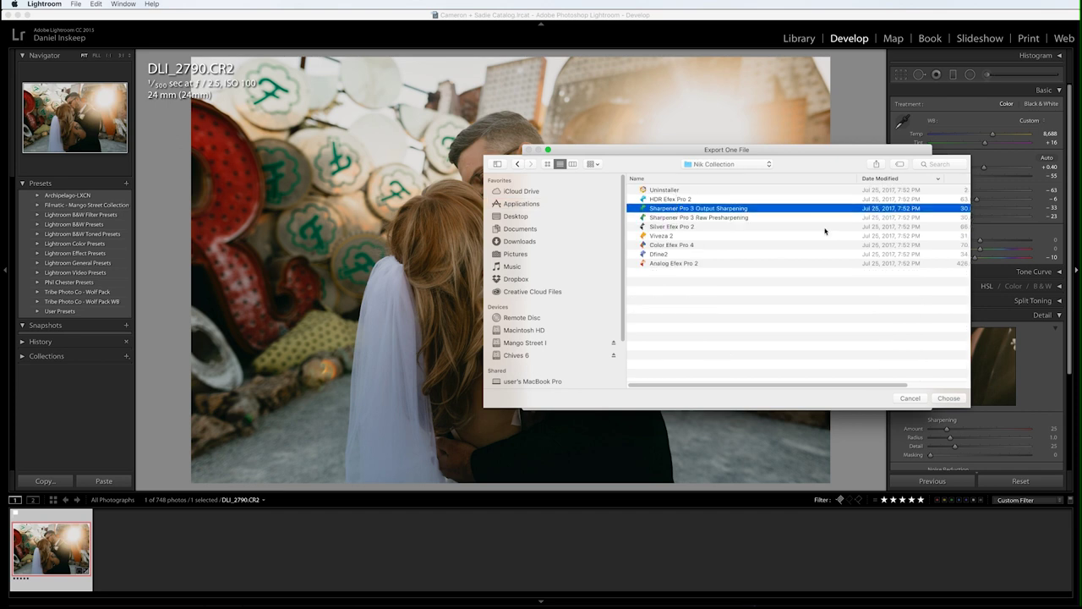
key("Return")
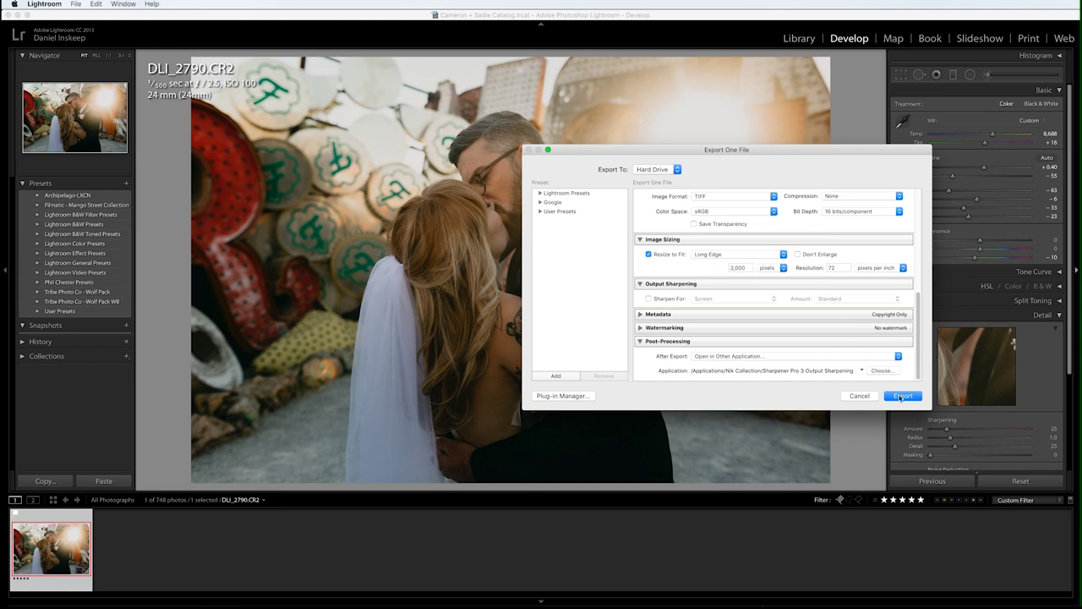
Export into Sharpener Pro 3 and view it at 100% with a dragged split before/after divider
left_click(901, 397)
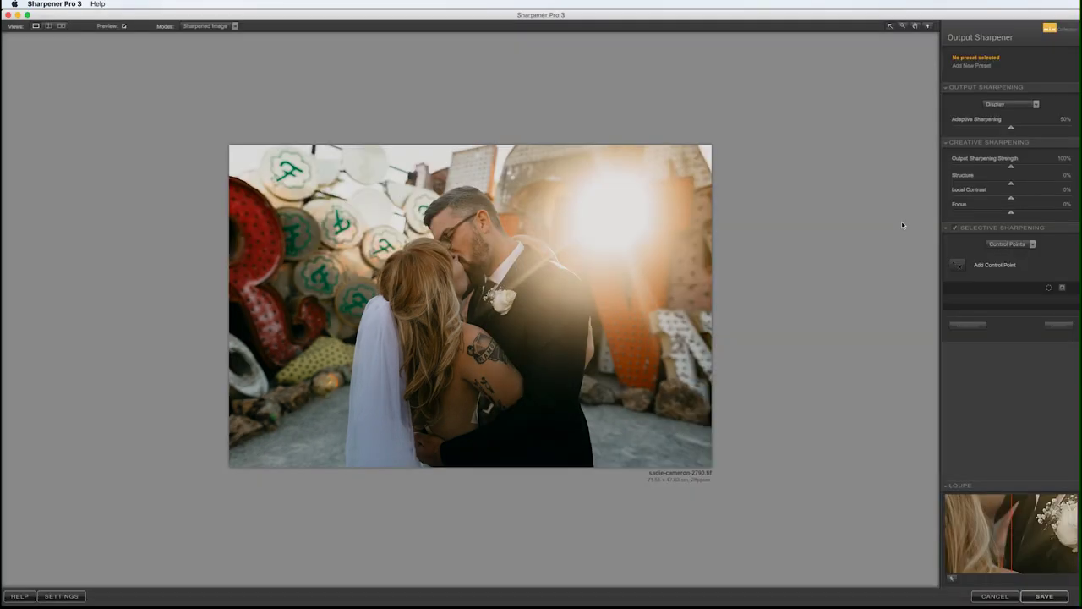
left_click(903, 25)
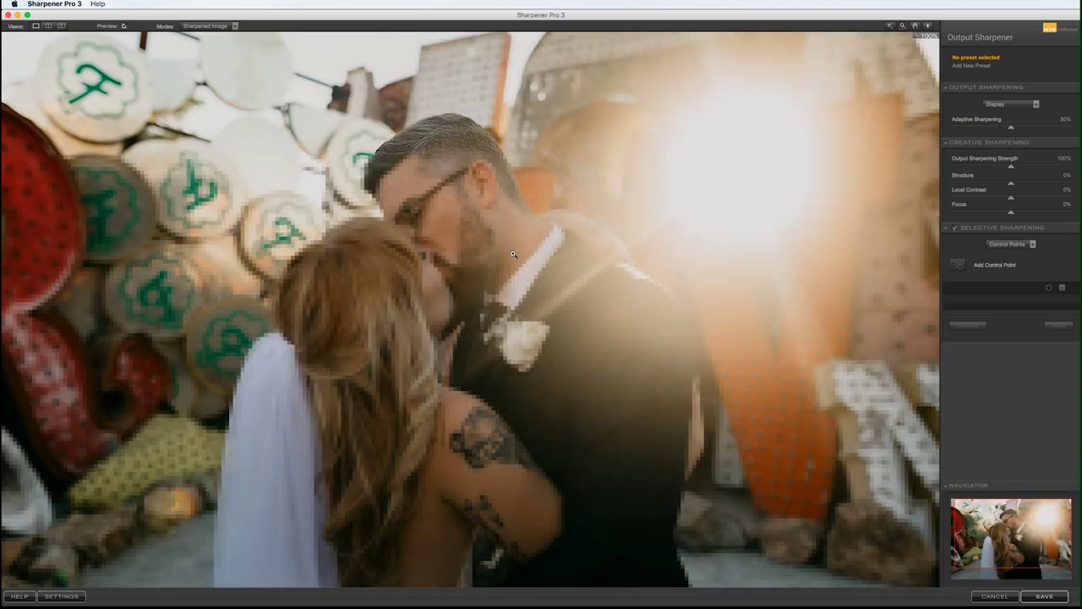
left_click(48, 26)
left_click_drag(444, 145, 274, 169)
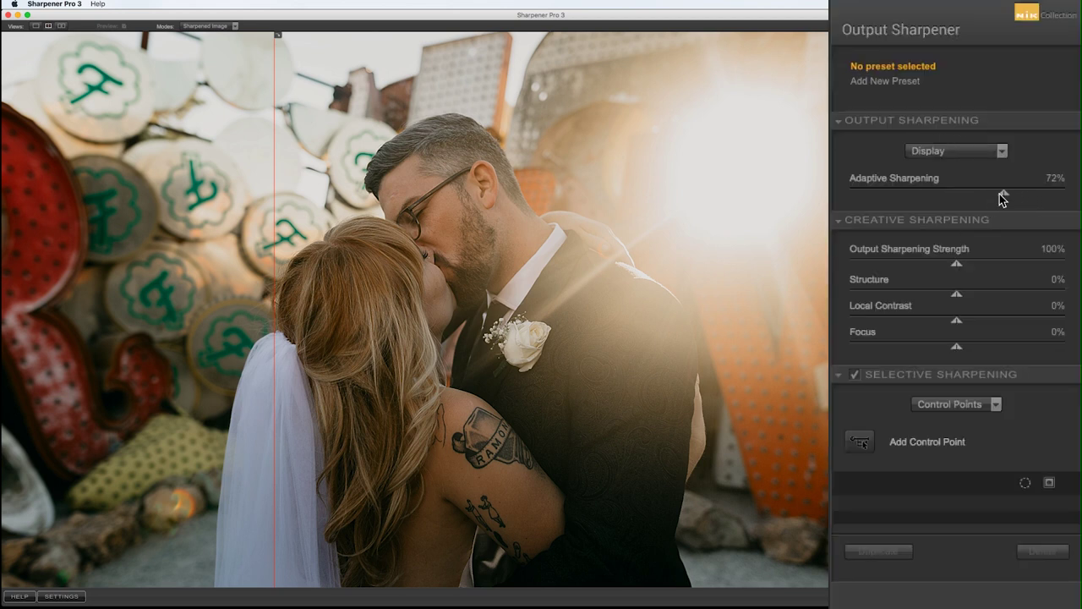
Try different Adaptive Sharpening and Output Sharpening Strength values, settling strength back at 100%
left_click(998, 196)
left_click_drag(998, 196, 959, 199)
left_click_drag(957, 266, 914, 265)
left_click(1046, 252)
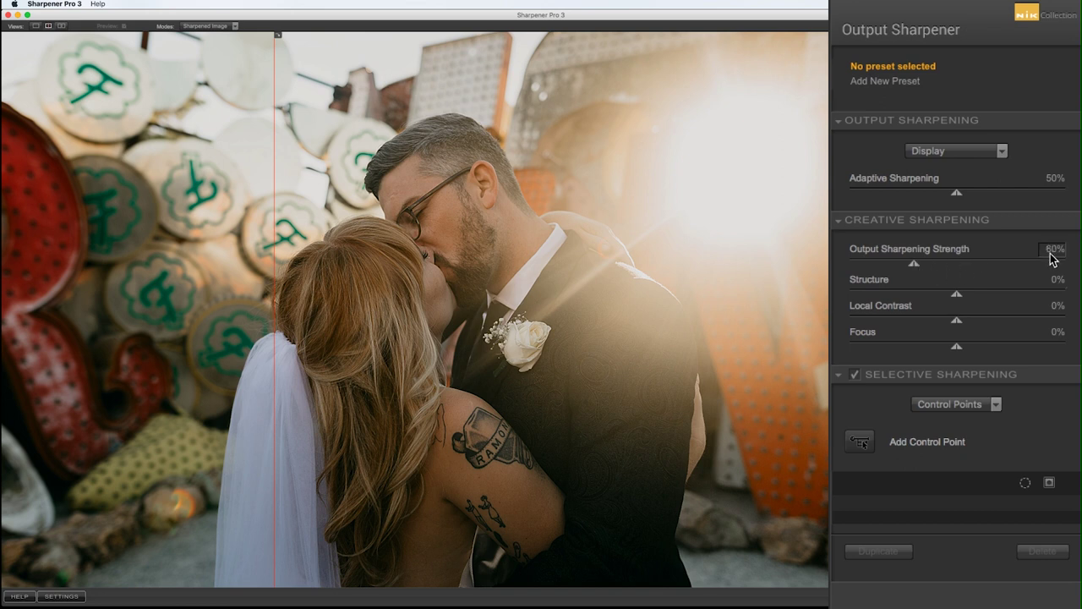
type("100")
key("Tab")
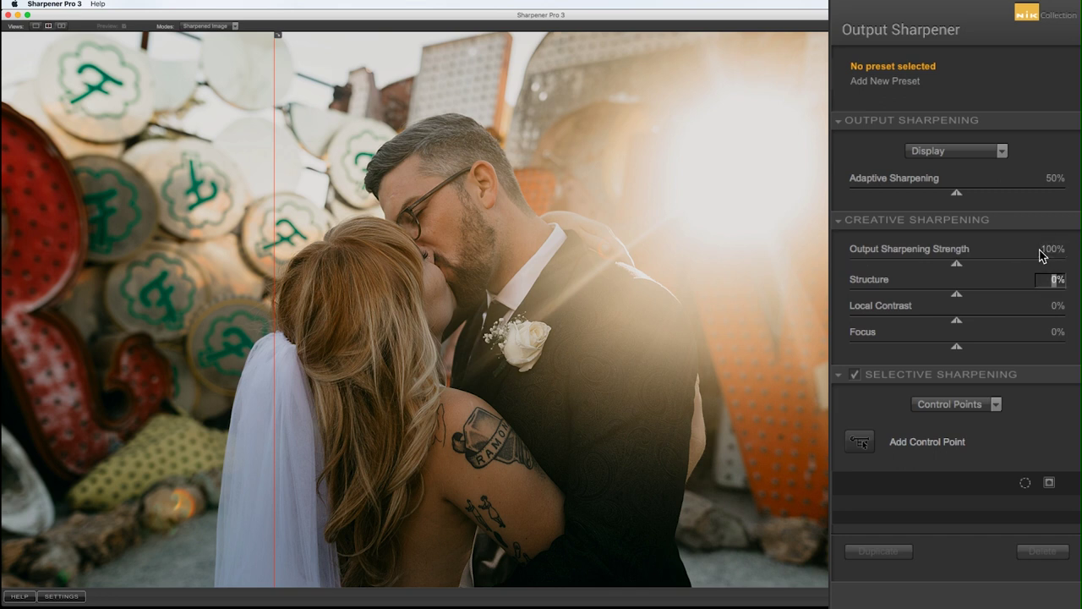
Test Structure, Local Contrast and Focus values, resetting them to 0% with Focus at 0%
type("75")
key("Tab")
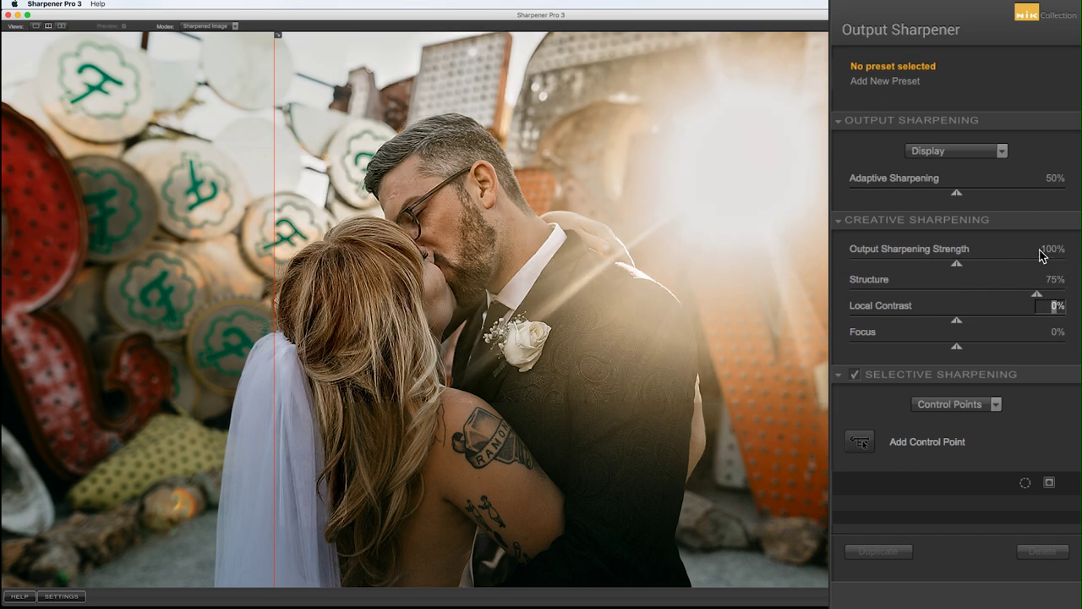
left_click(1053, 281)
key("BackSpace")
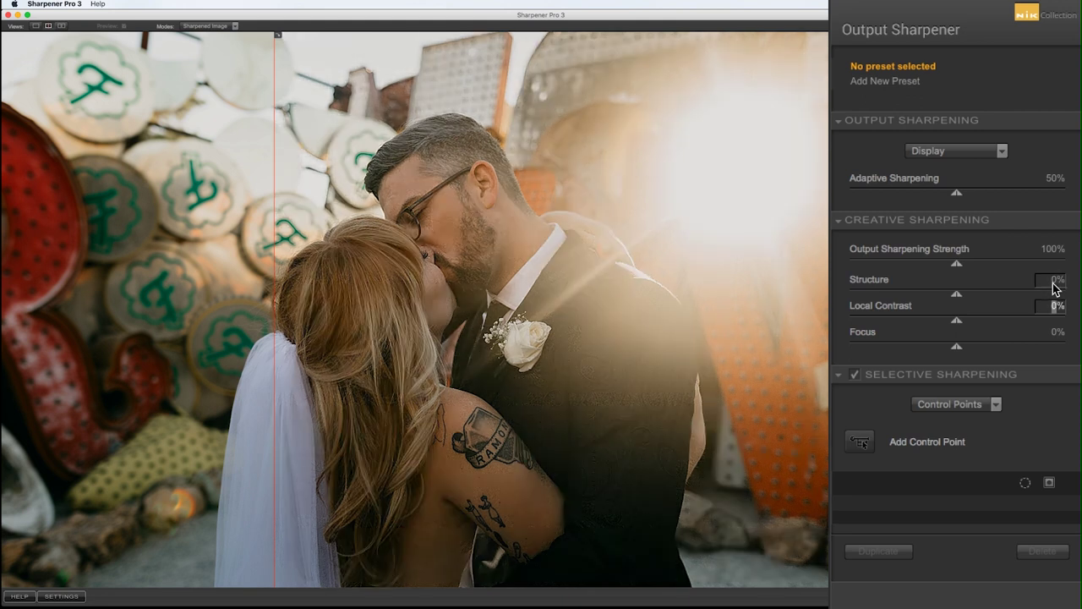
type("100")
key("Tab")
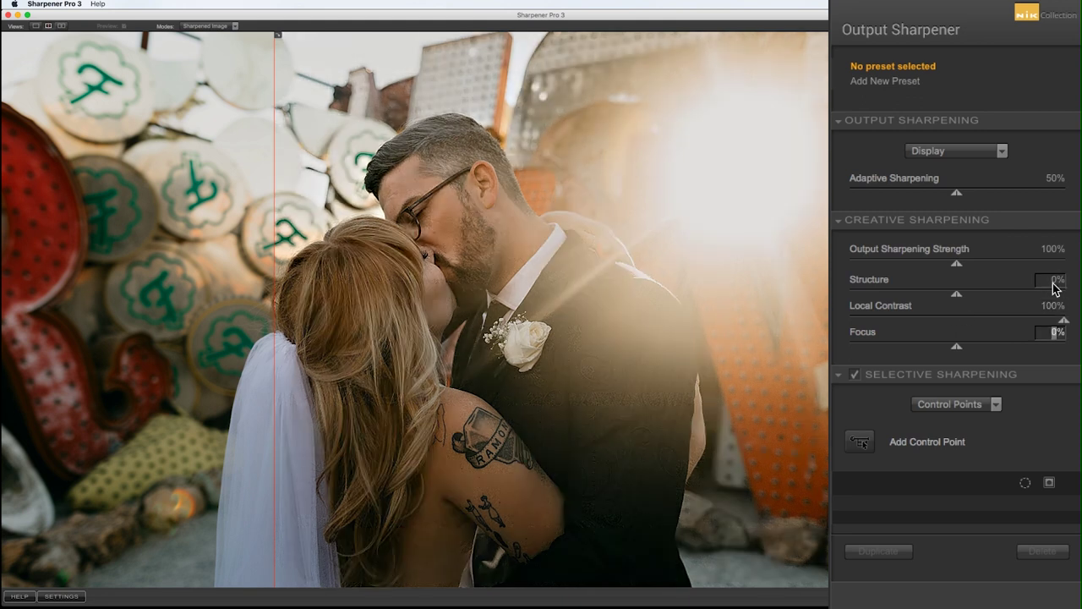
left_click(1053, 306)
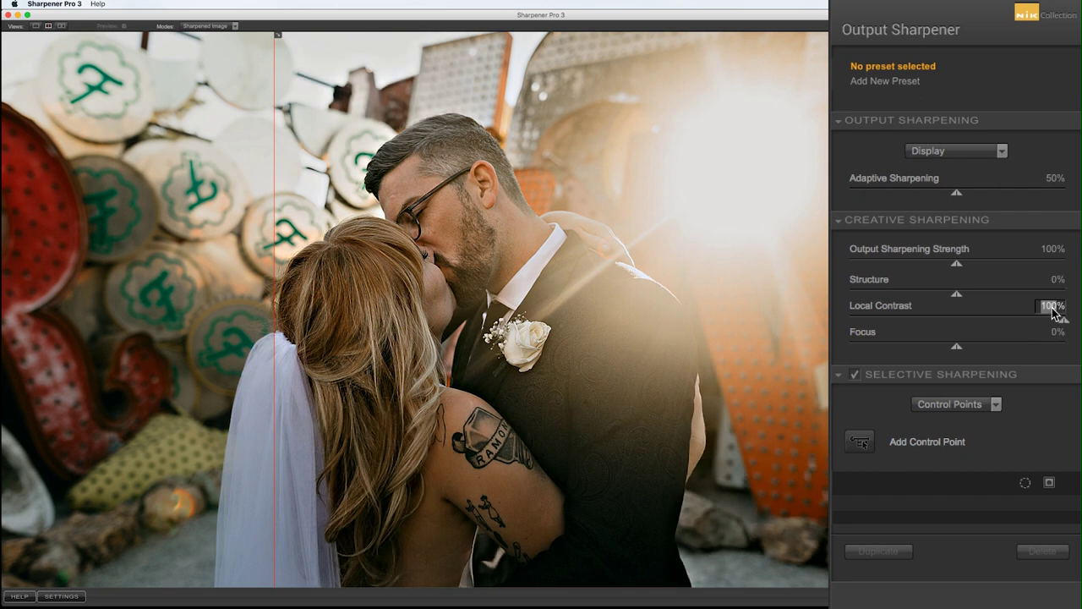
type("0")
key("Tab")
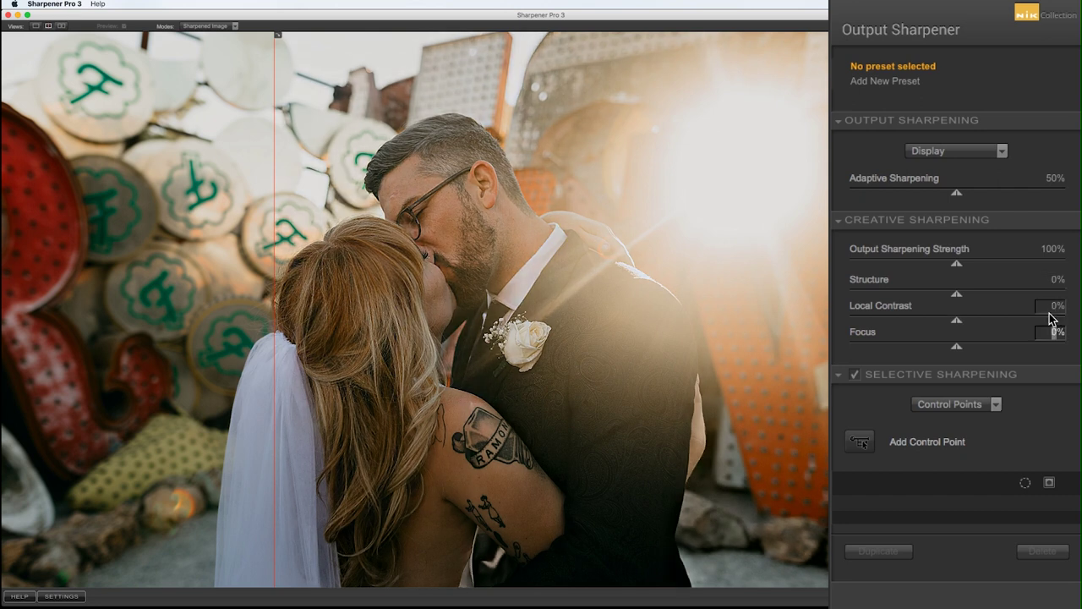
type("75")
key("Tab")
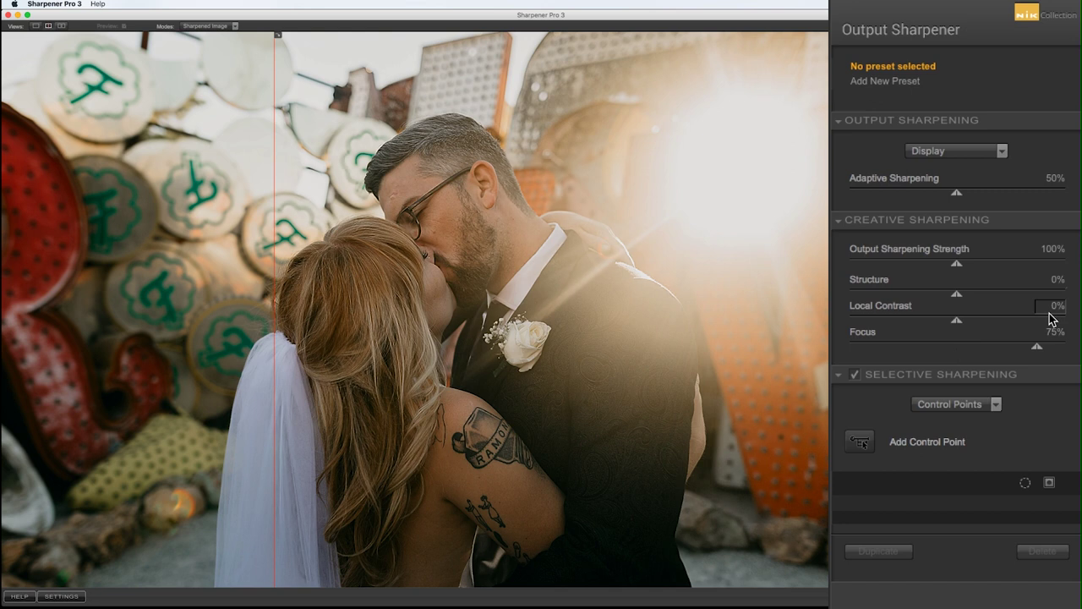
type("0")
key("Return")
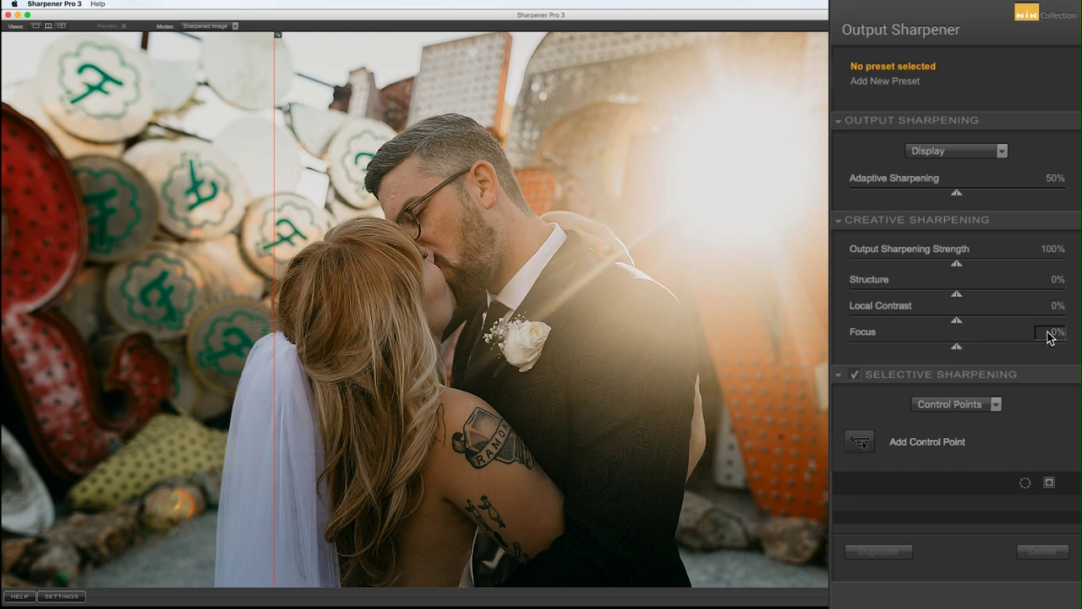
Lower Output Sharpening Strength from 100% to 75%
left_click(1053, 249)
type("75")
key("Tab")
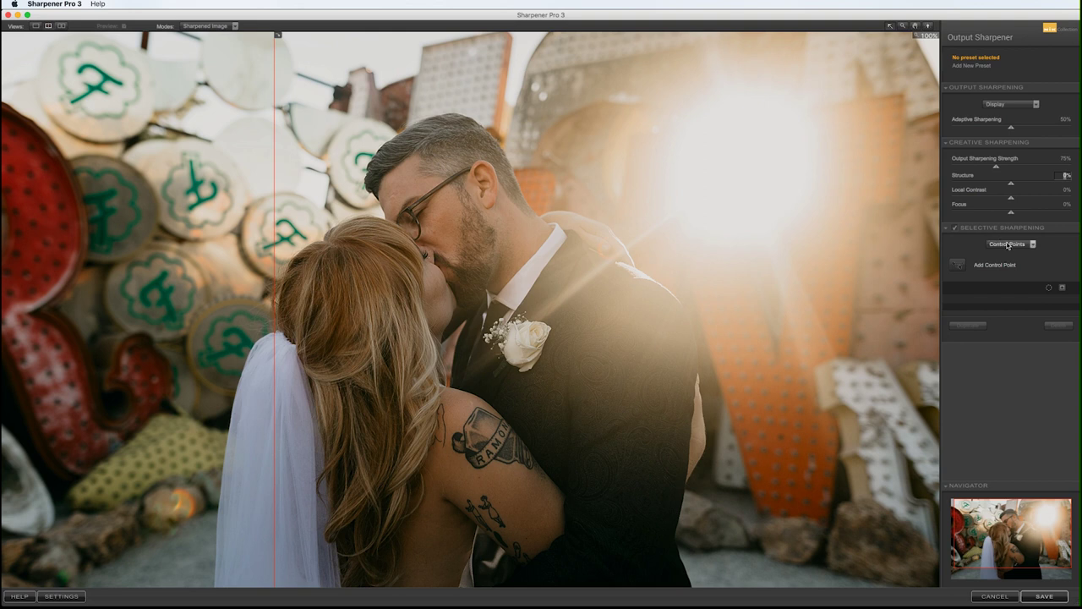
Try Color Ranges selective sharpening, then switch back to Control Points
left_click(1007, 245)
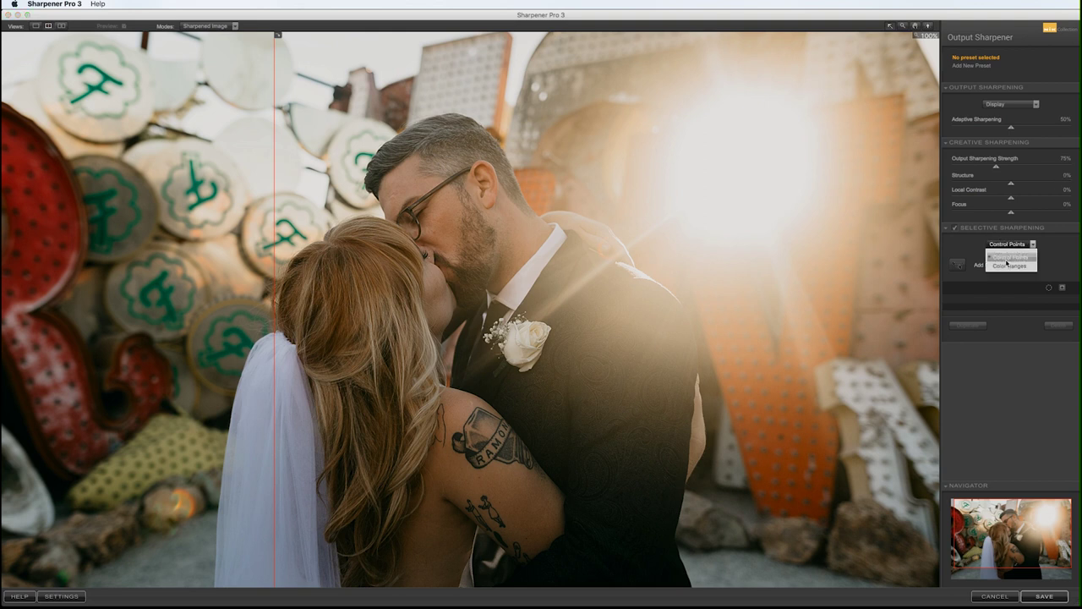
left_click(1007, 267)
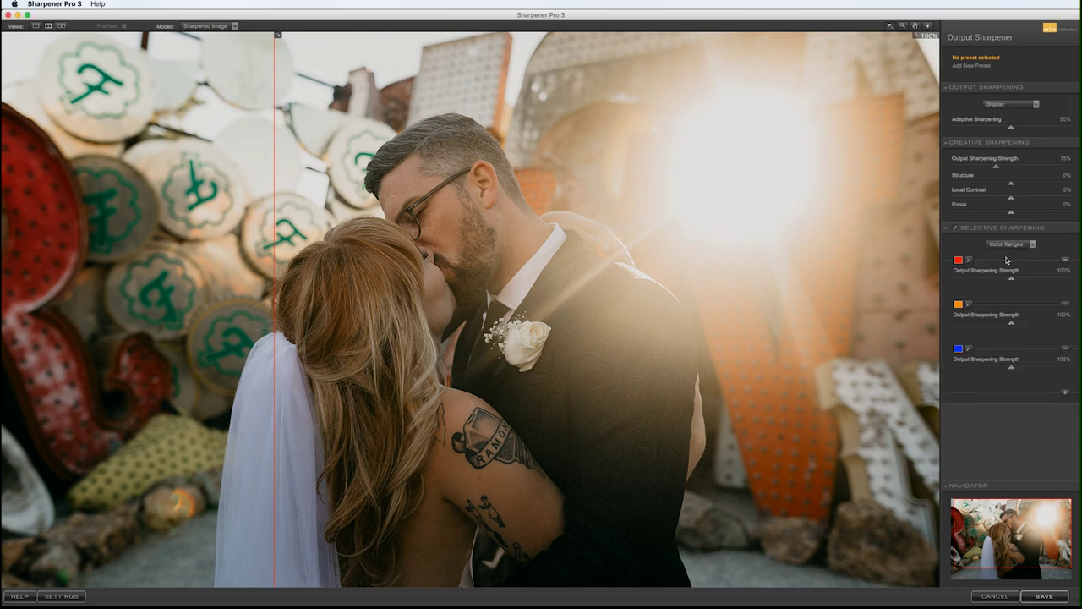
left_click(1008, 245)
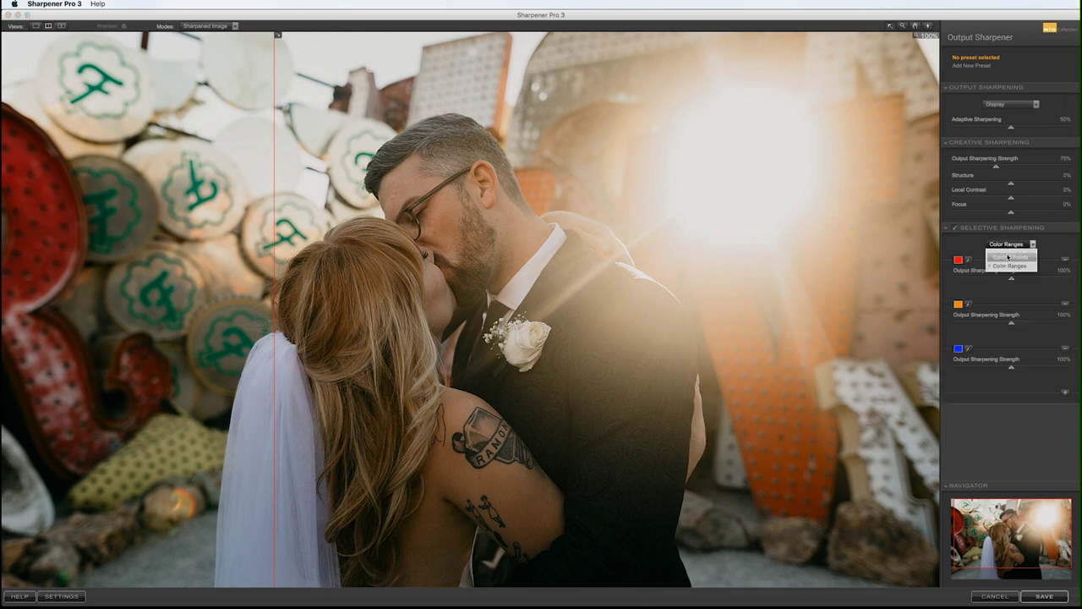
left_click(1009, 257)
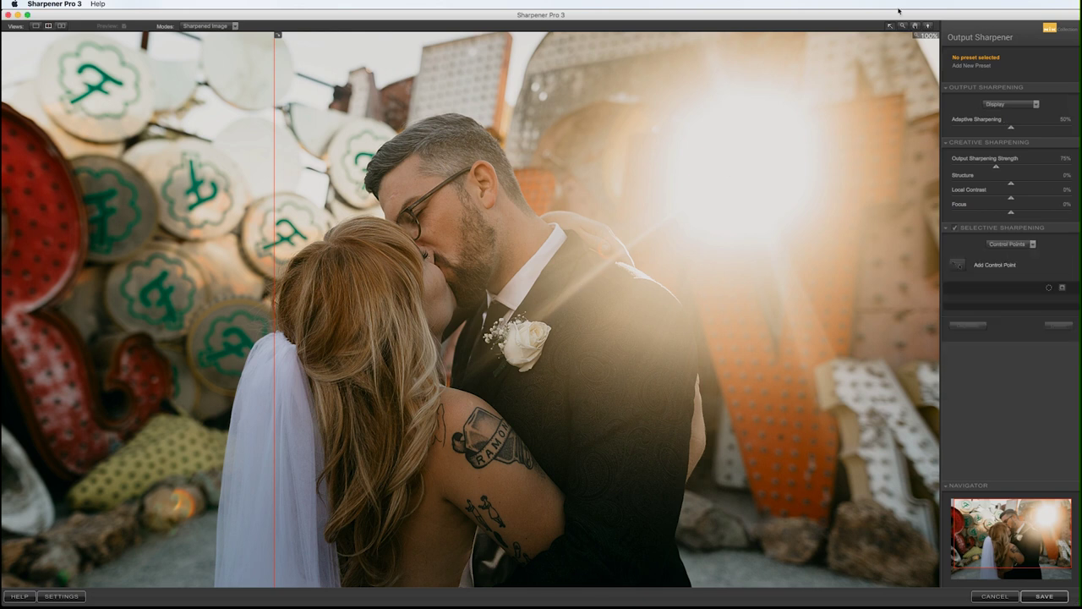
Zoom in on the background signs in single view and add control points at 12%
left_click(166, 345)
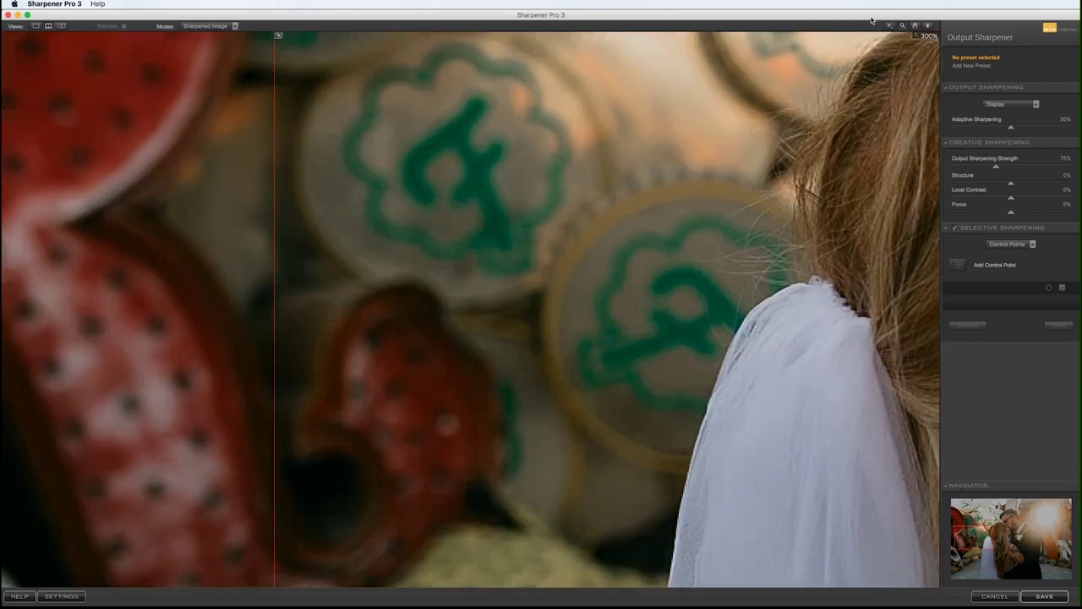
left_click(36, 27)
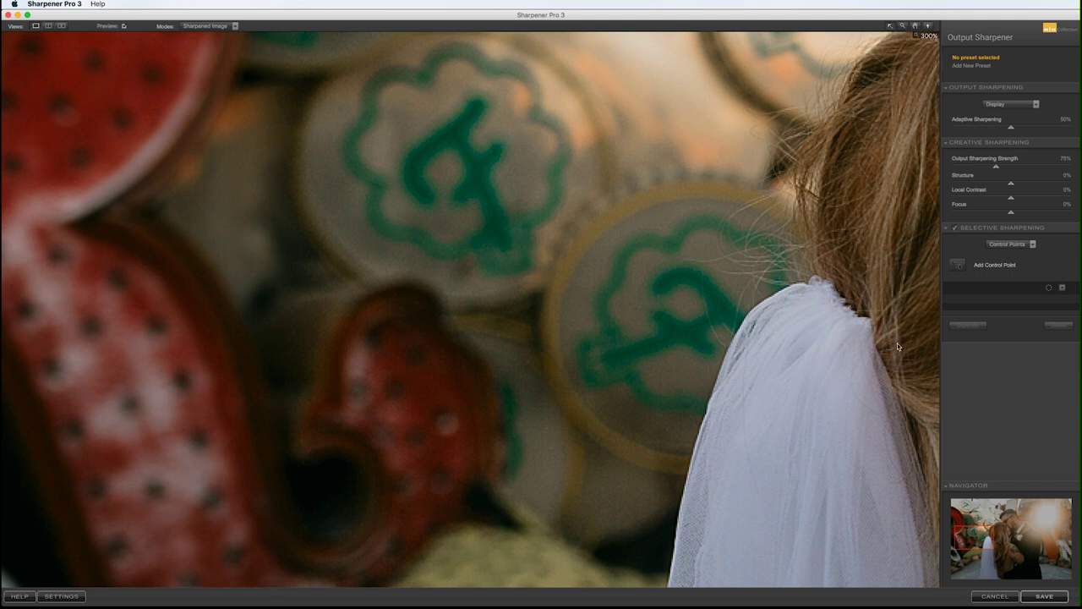
left_click(960, 264)
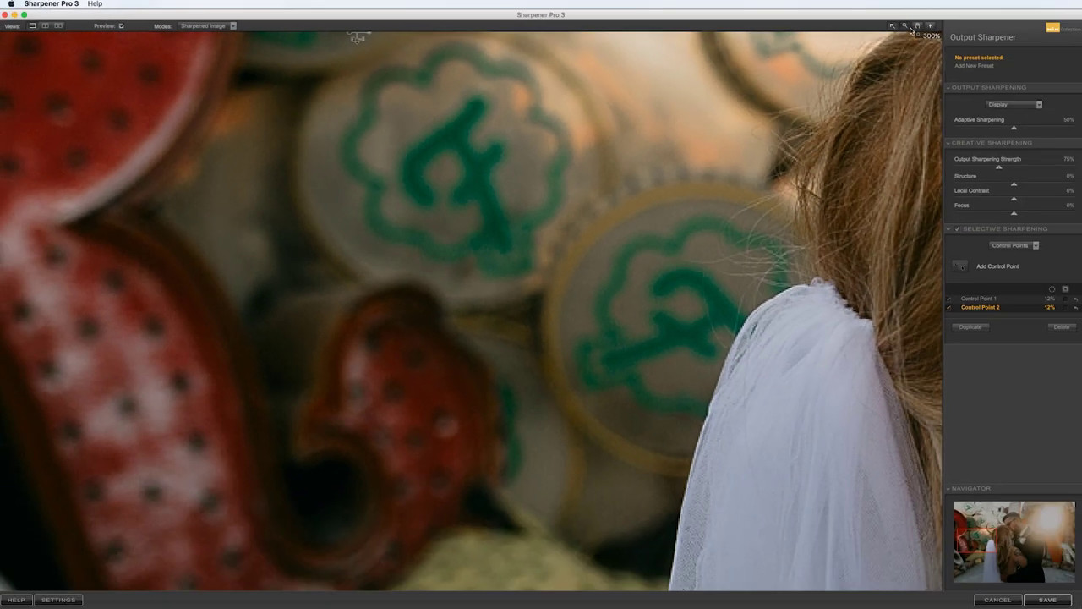
Zoom out, preview in Effect Mask mode and move control point 2 onto the signs
left_click(590, 119)
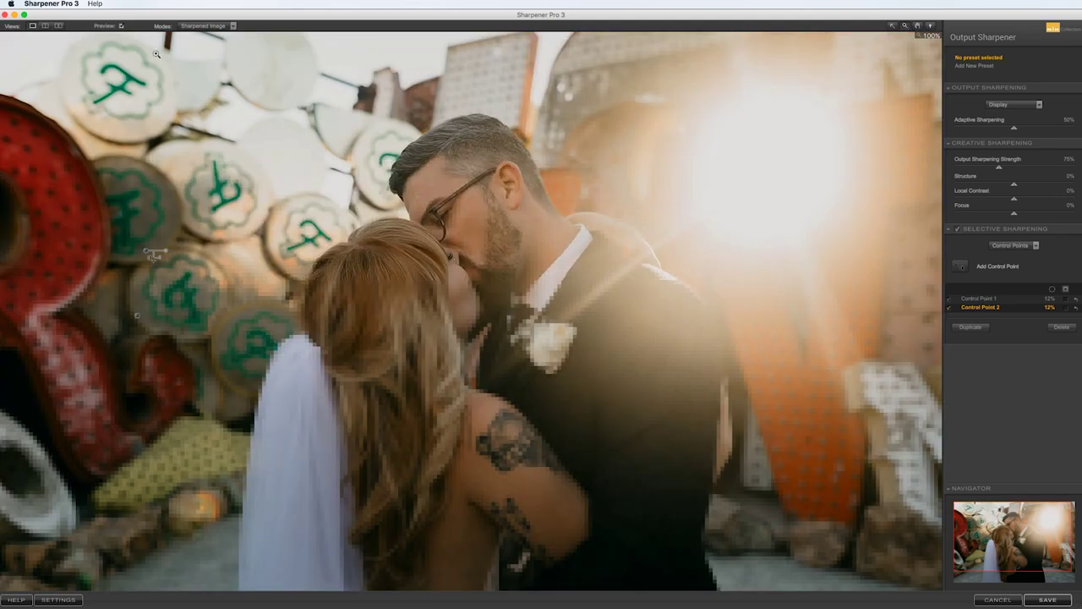
left_click(201, 25)
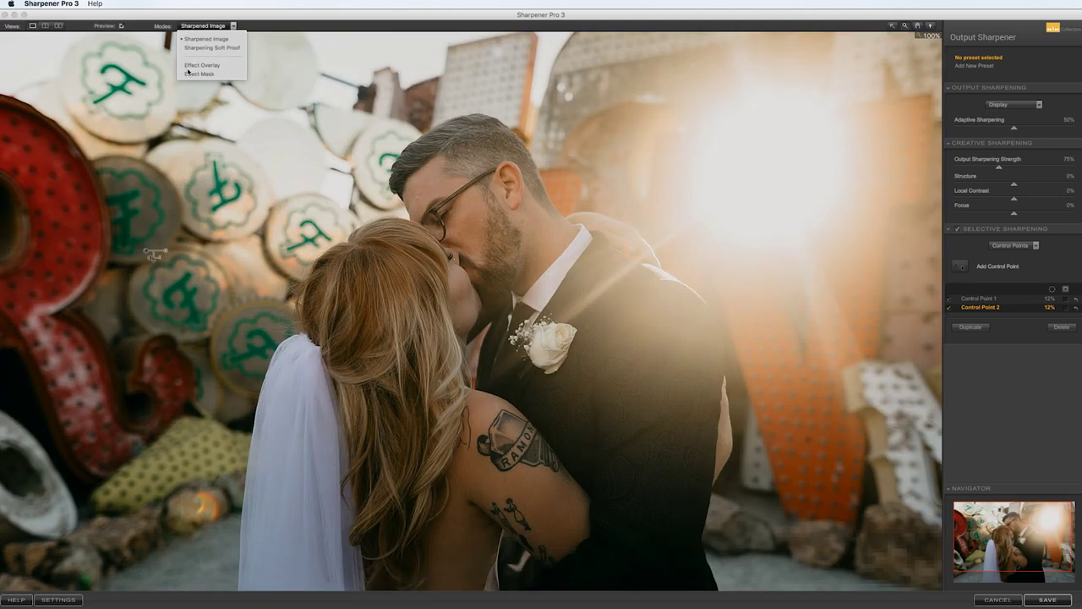
left_click(194, 73)
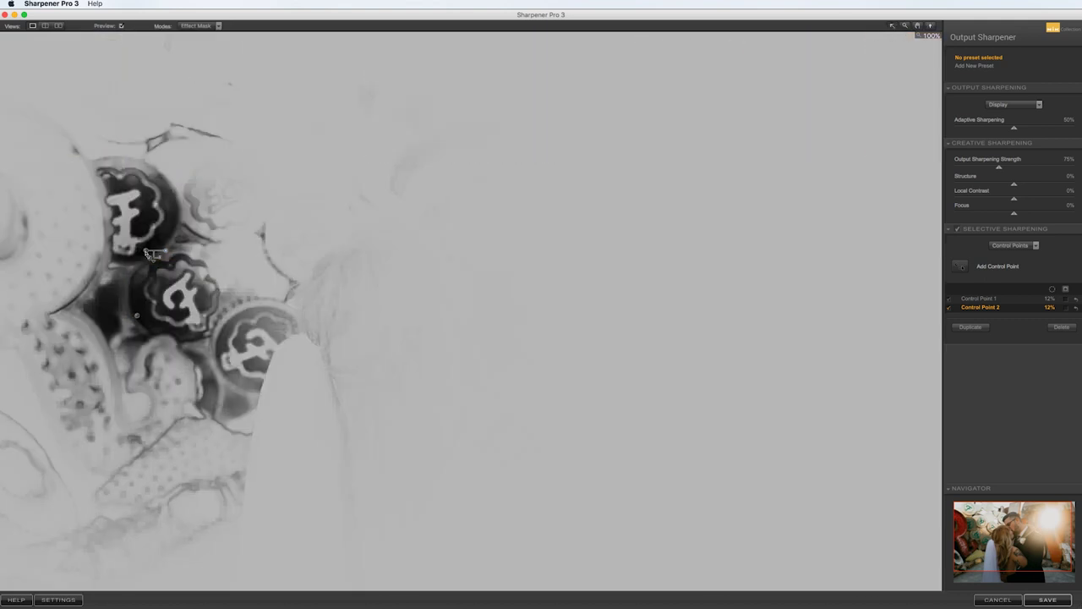
left_click_drag(149, 253, 91, 131)
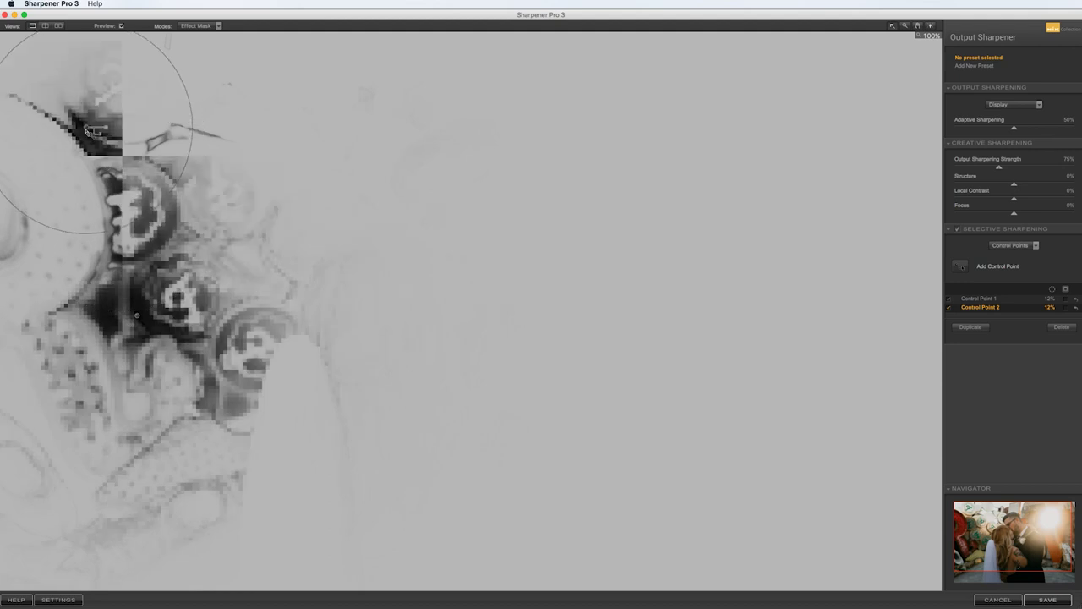
Add control points 3–7 across the background and lower point 7 to 13%
left_click(98, 477)
left_click(696, 493)
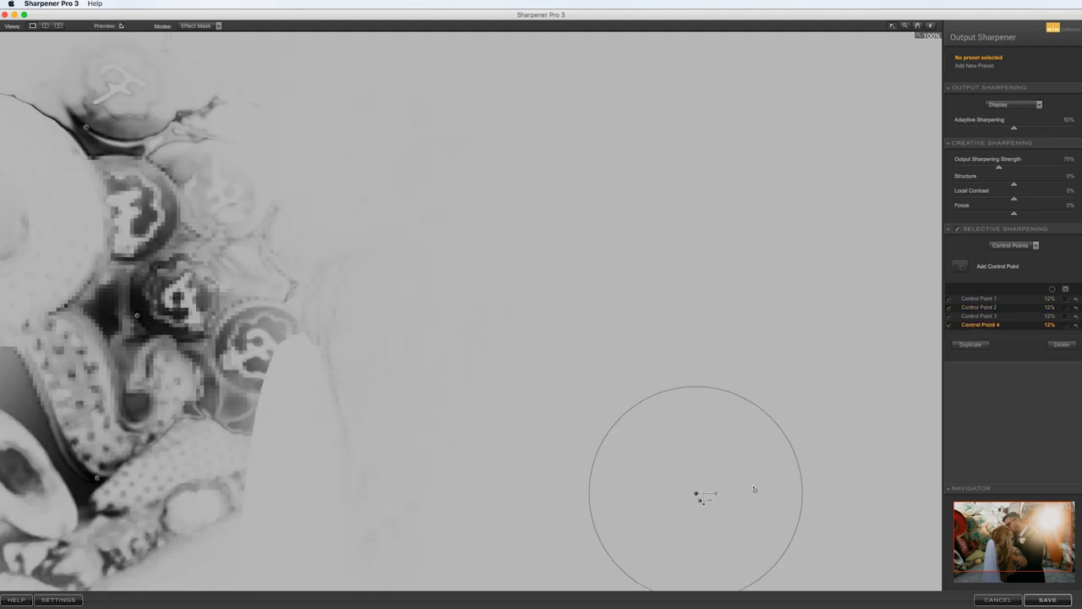
left_click_drag(695, 493, 808, 478)
left_click(821, 217)
left_click_drag(821, 217, 829, 311)
left_click(782, 36)
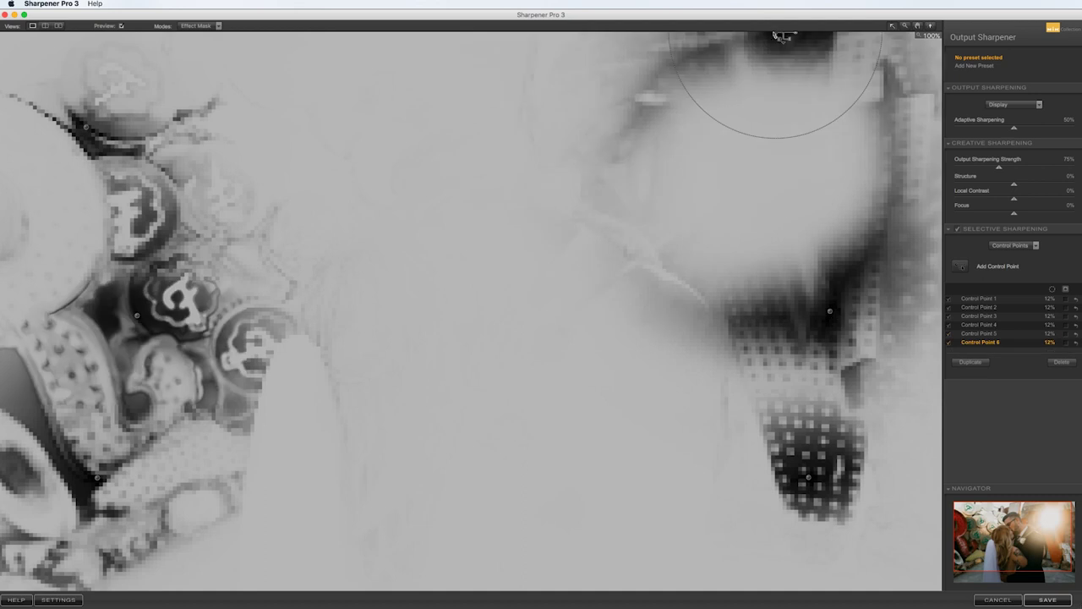
left_click_drag(782, 36, 759, 34)
left_click(573, 186)
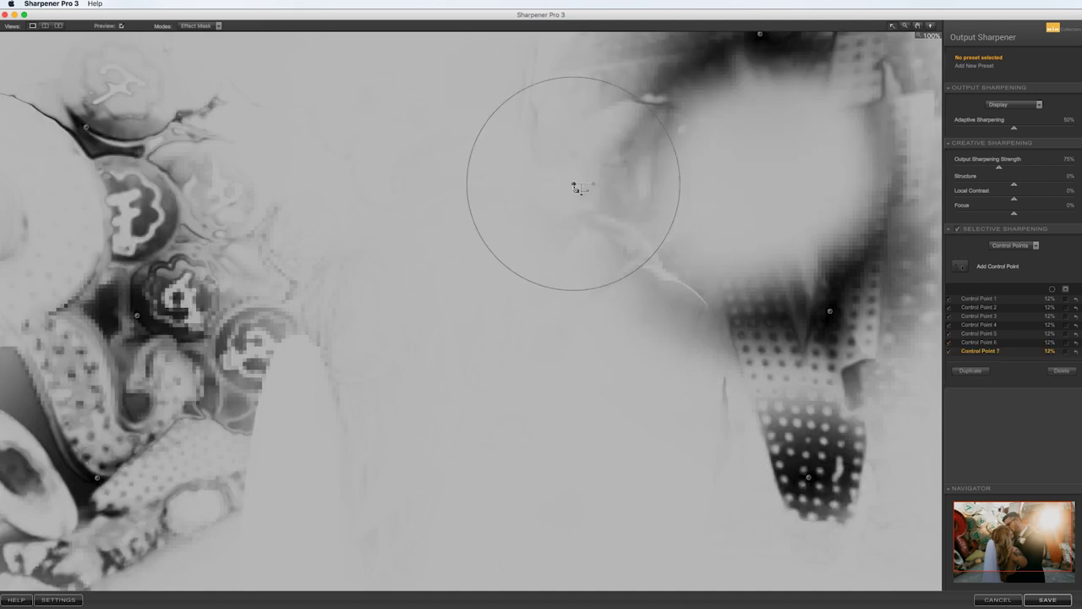
left_click_drag(573, 186, 465, 275)
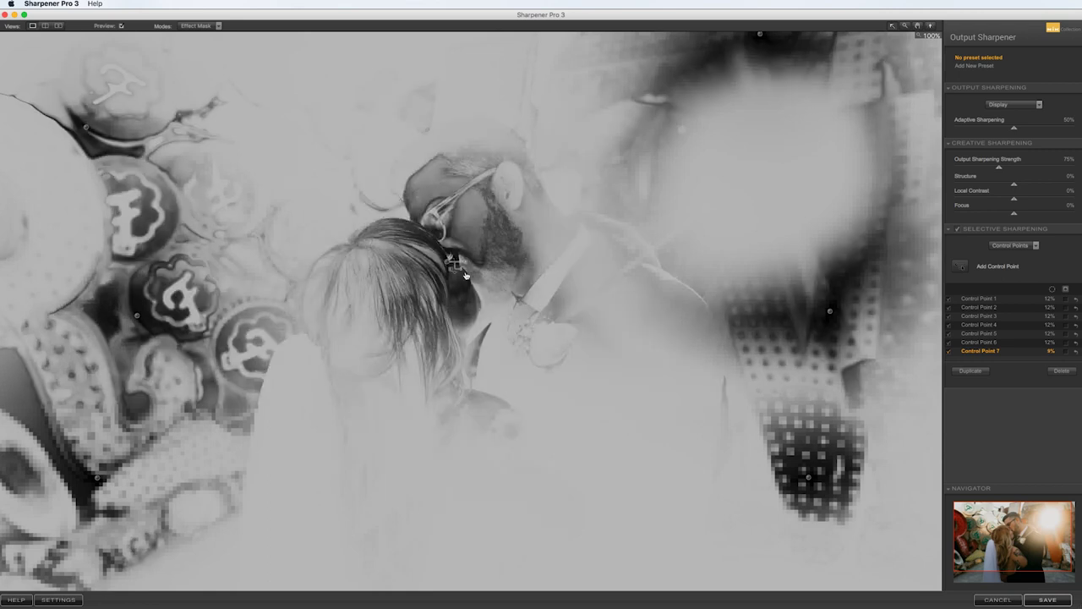
left_click_drag(475, 272, 483, 273)
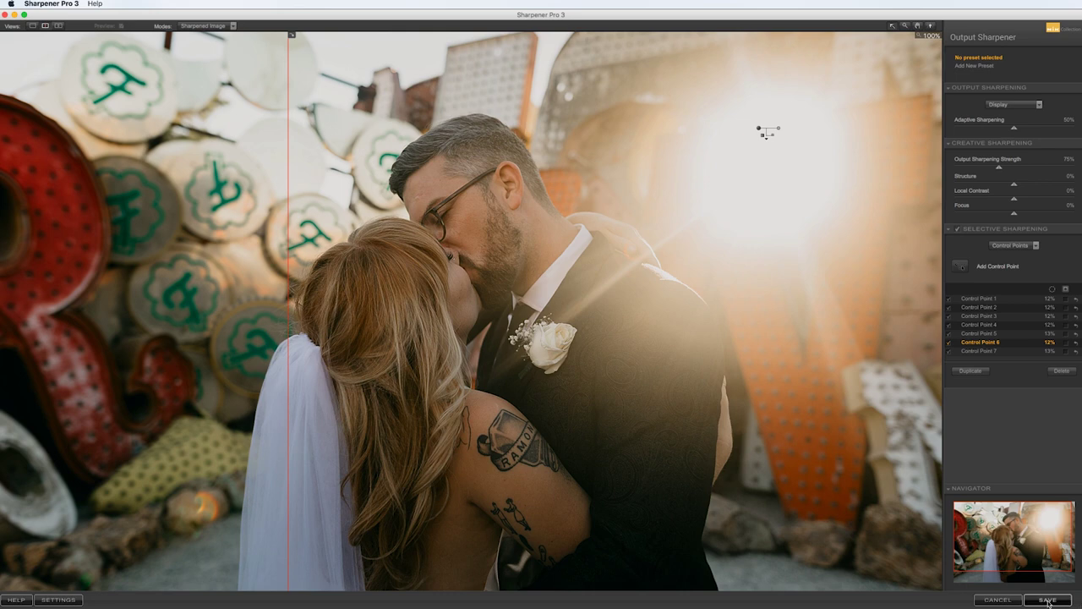
Save the sharpened copy back to Lightroom and set the new export's post-processing to Do Nothing
left_click(1048, 600)
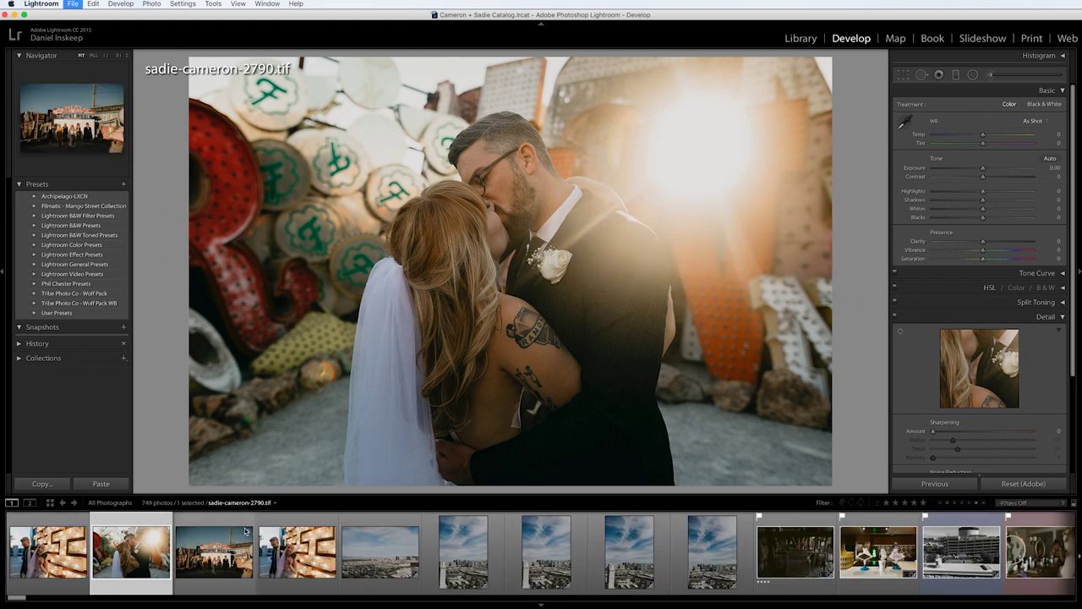
key("shift+super+e")
scroll(649, 350, "down", 10)
left_click(797, 358)
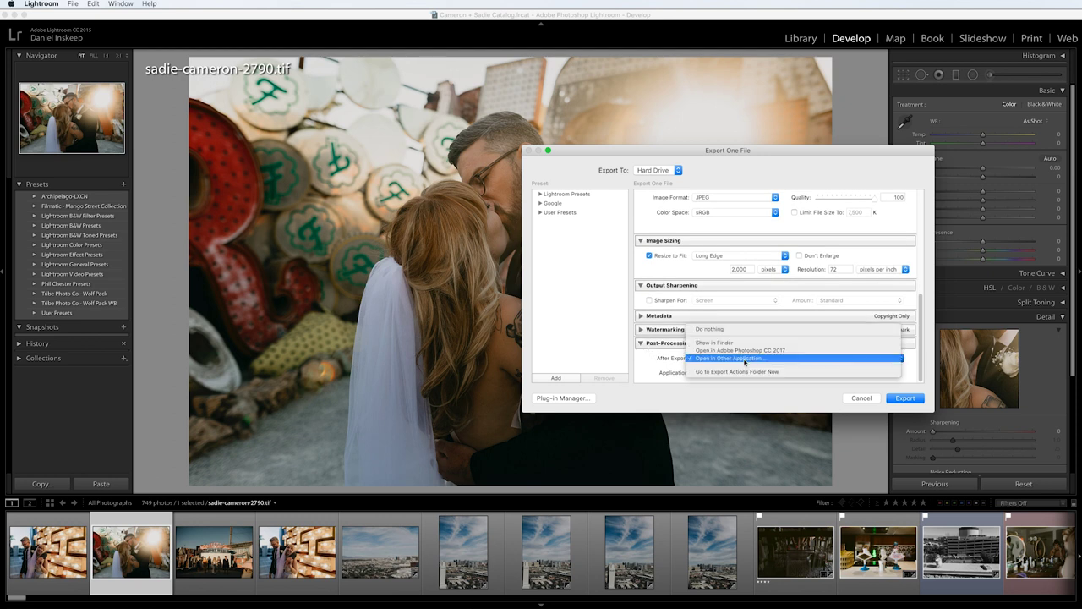
left_click(644, 348)
scroll(643, 348, "up", 10)
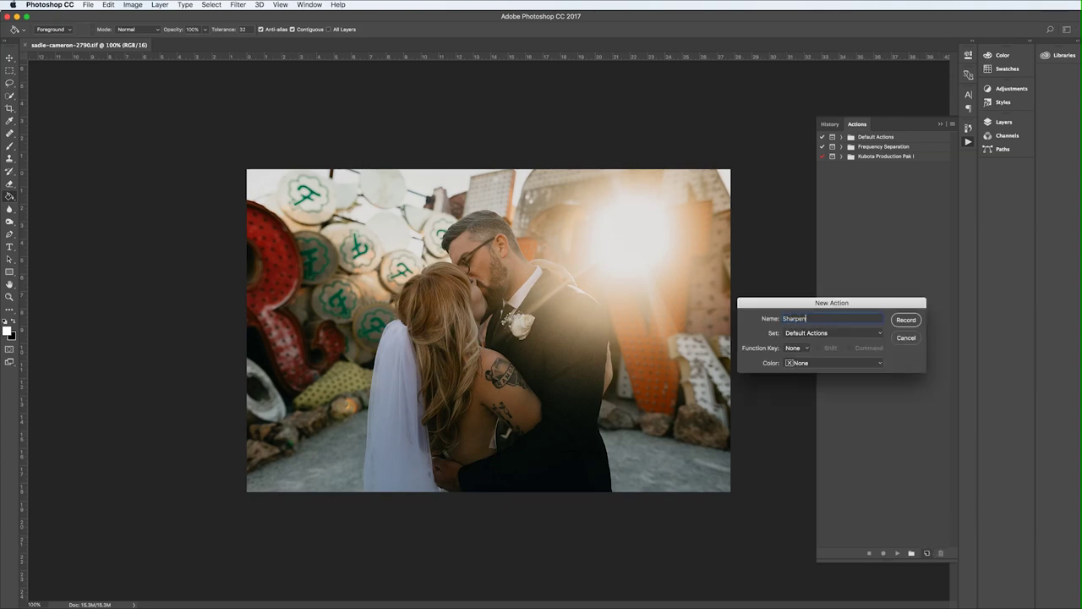
Record the Sharpen action running Filter > Nik Collection > Sharpener Pro 3 Output Sharpener
key("Return")
left_click(238, 4)
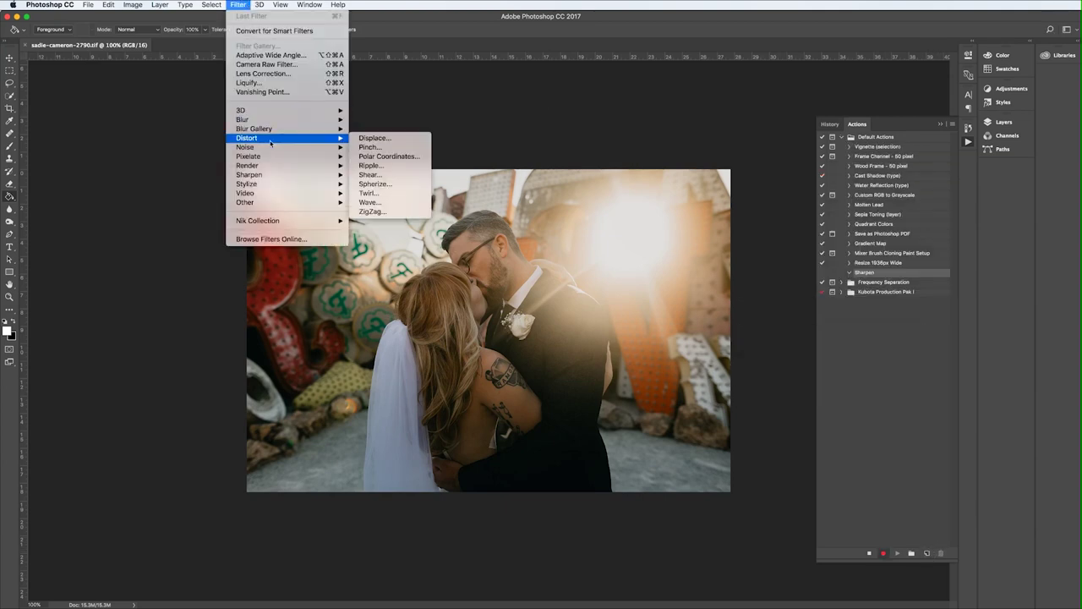
mouse_move(279, 220)
left_click(377, 267)
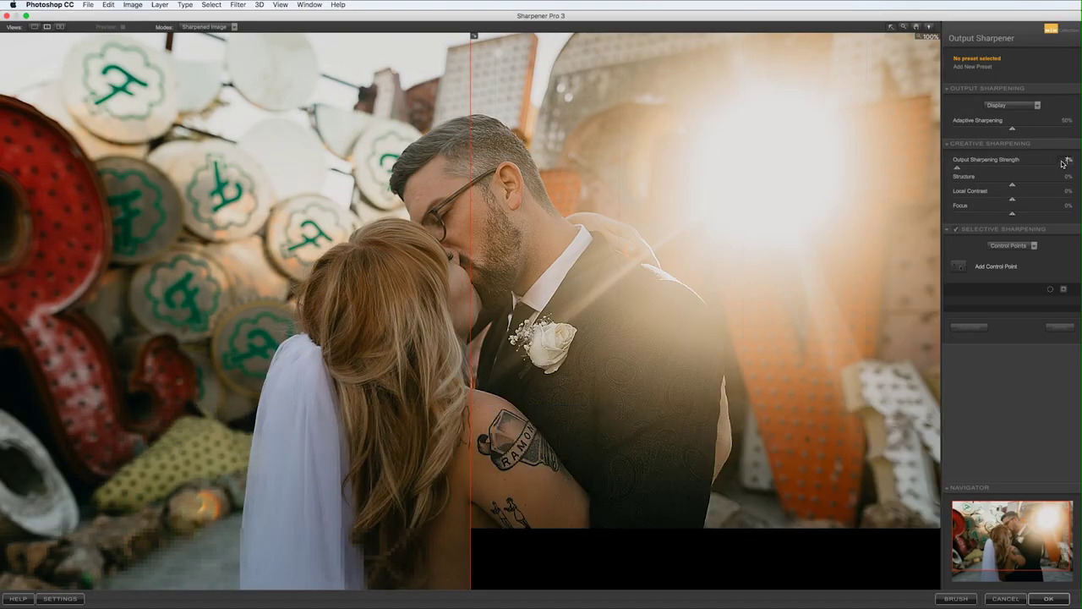
key("Return")
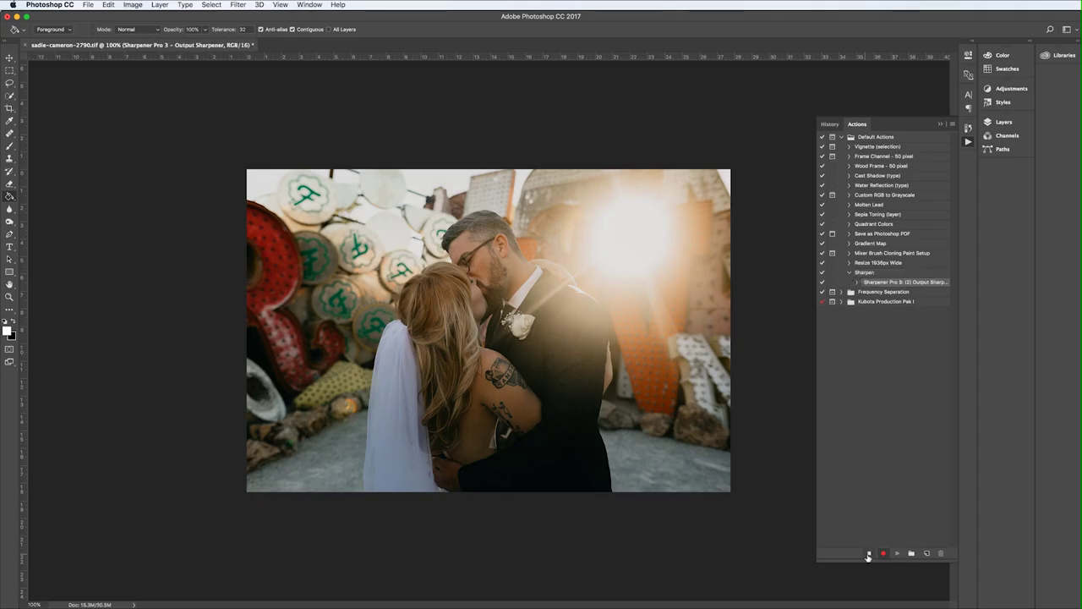
Open File > Automate > Batch to play Default Actions' Sharpen on a source folder
left_click(88, 4)
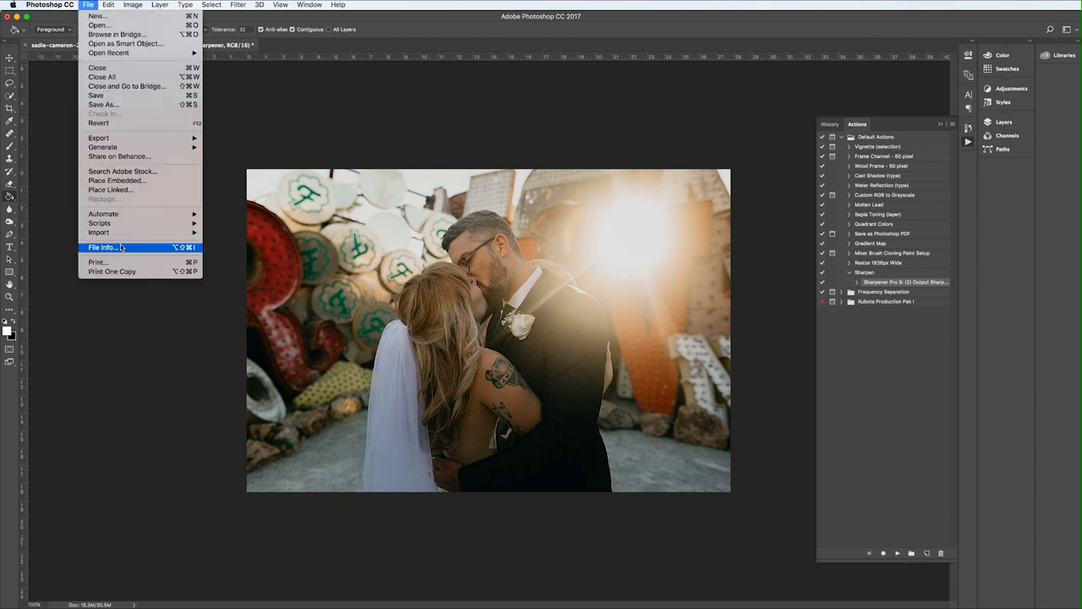
mouse_move(128, 216)
left_click(225, 214)
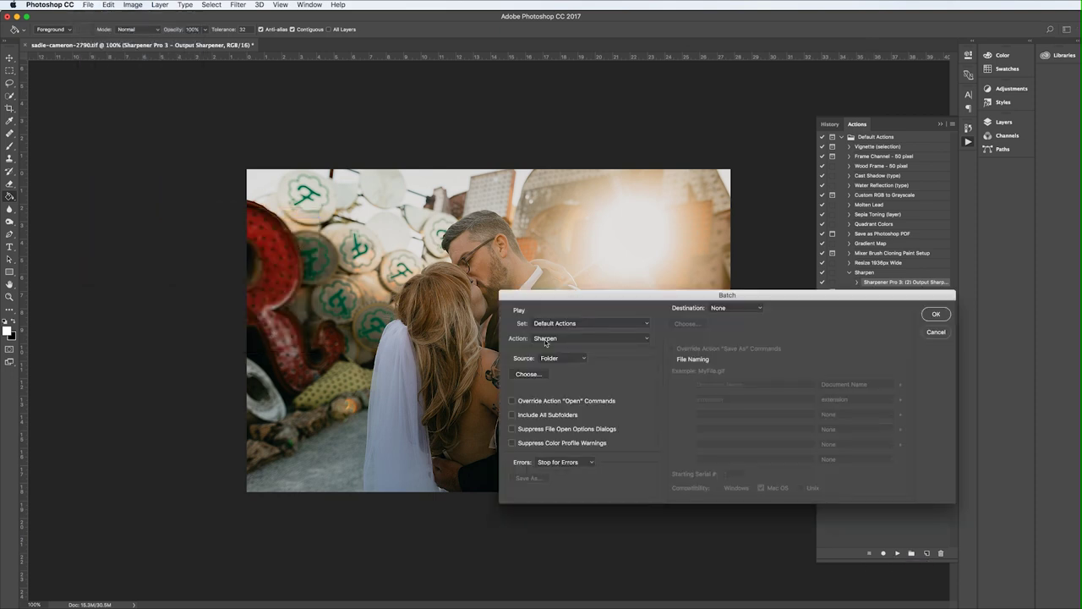